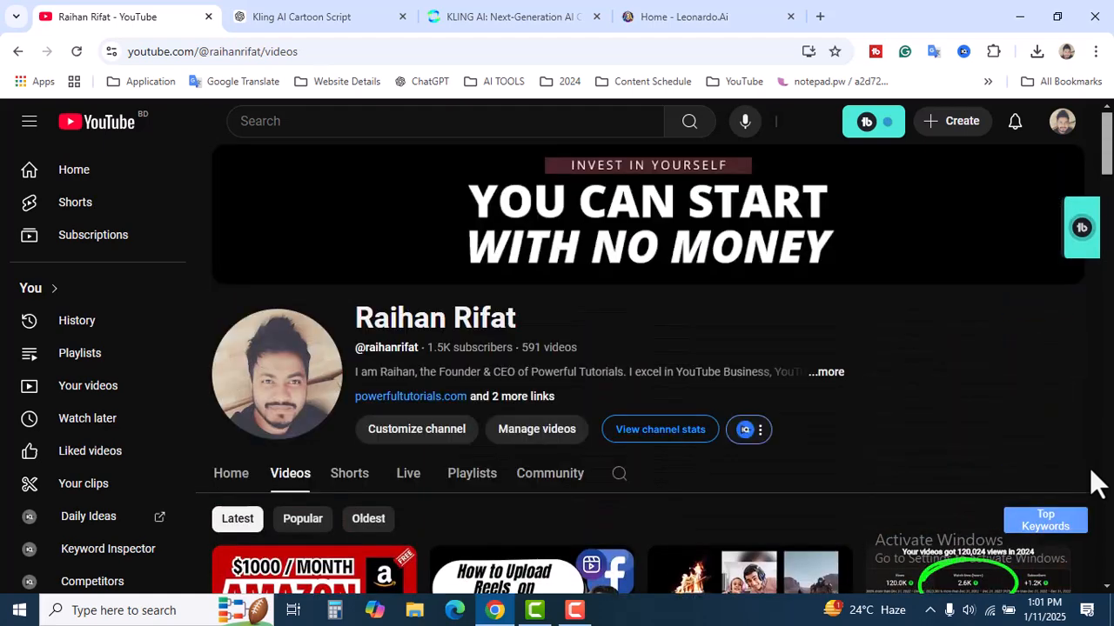
{"action": "scroll", "coordinate": [1094, 481], "scroll_direction": "down", "scroll_amount": 3}
{"action": "scroll", "coordinate": [1079, 476], "scroll_direction": "up", "scroll_amount": 3}
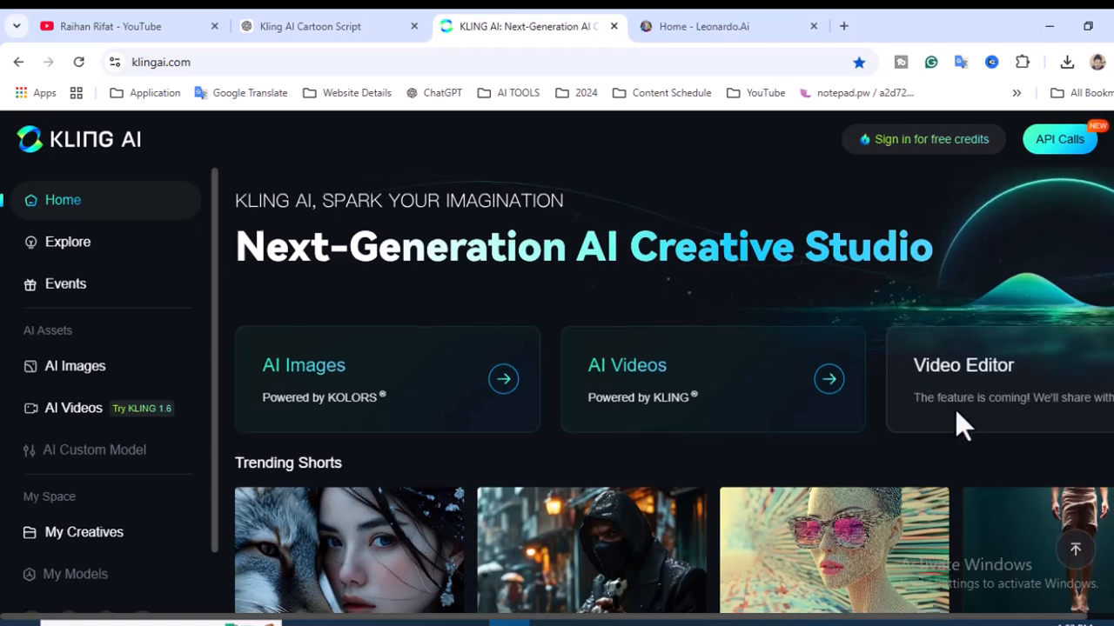
Step: Look over the Kling AI home page, including its trending shorts and trending creatives
{"action": "scroll", "coordinate": [952, 467], "scroll_direction": "down", "scroll_amount": 8}
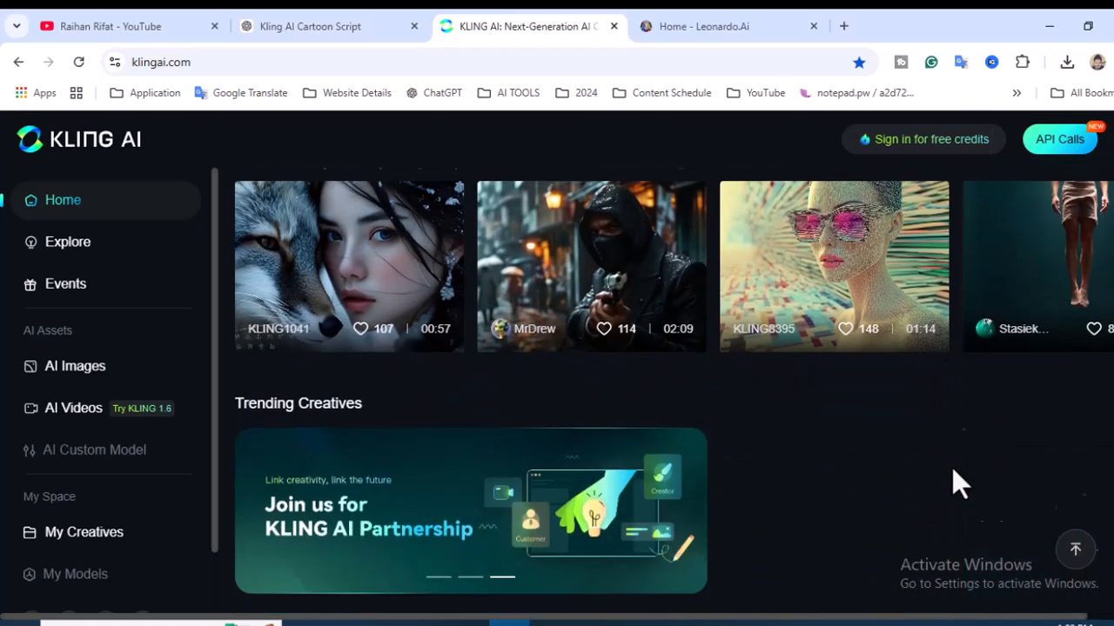
{"action": "scroll", "coordinate": [954, 467], "scroll_direction": "down", "scroll_amount": 3}
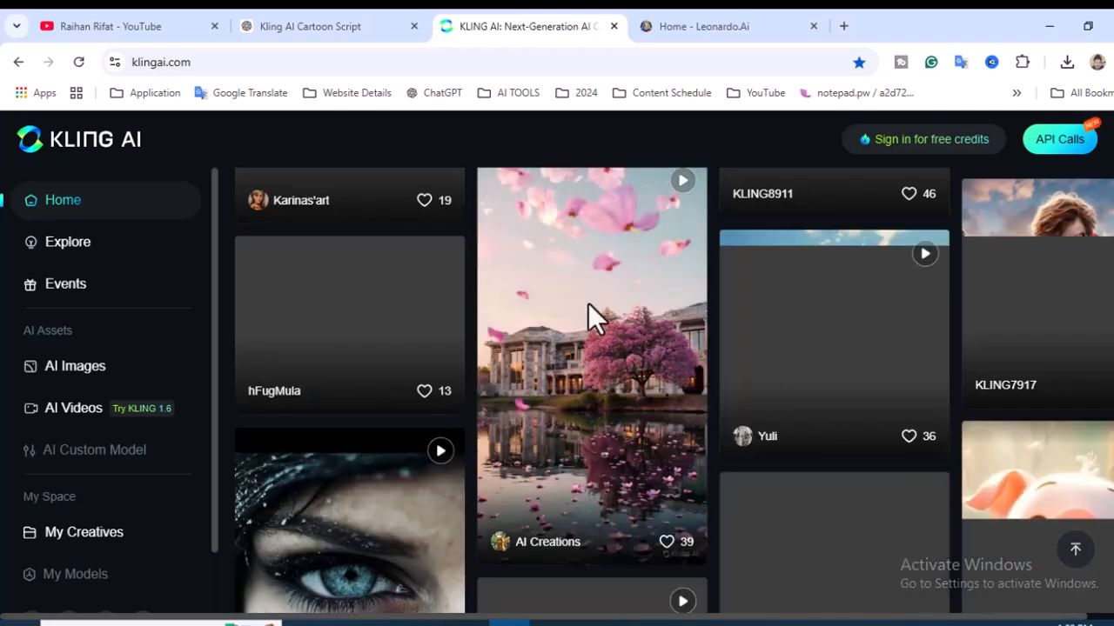
{"action": "scroll", "coordinate": [633, 323], "scroll_direction": "up", "scroll_amount": 12}
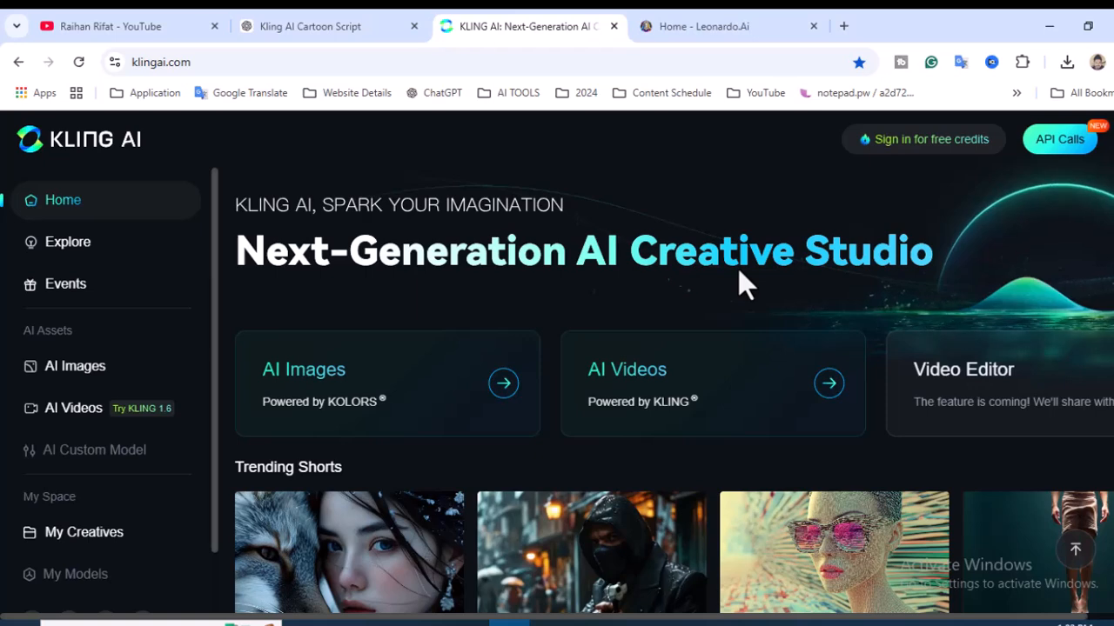
{"action": "scroll", "coordinate": [953, 379], "scroll_direction": "down", "scroll_amount": 3}
{"action": "scroll", "coordinate": [953, 380], "scroll_direction": "down", "scroll_amount": 2}
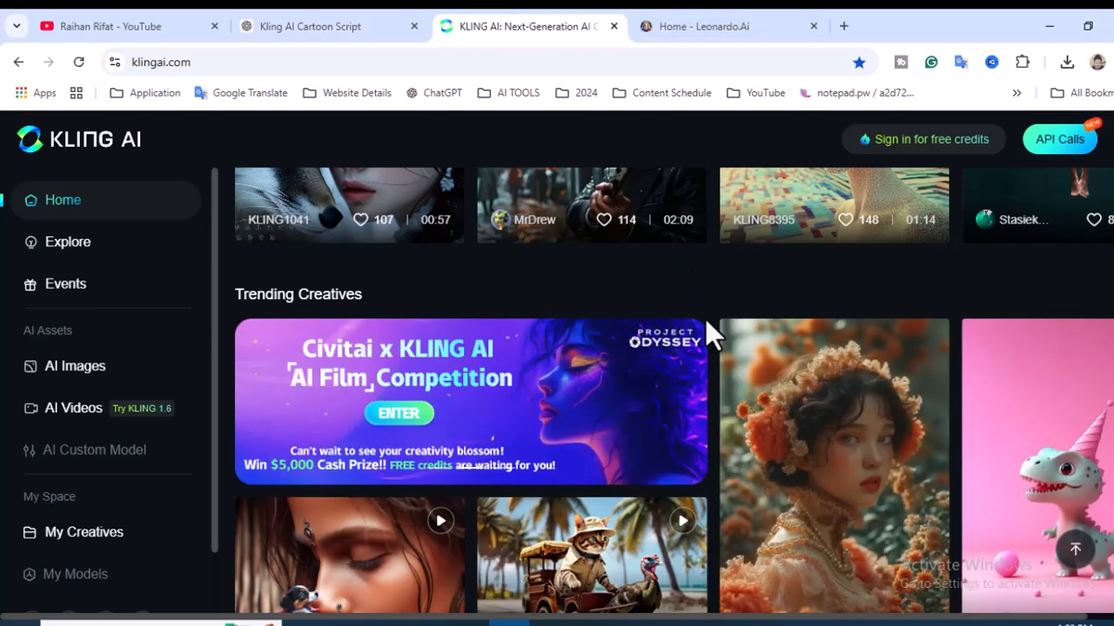
{"action": "scroll", "coordinate": [713, 300], "scroll_direction": "up", "scroll_amount": 5}
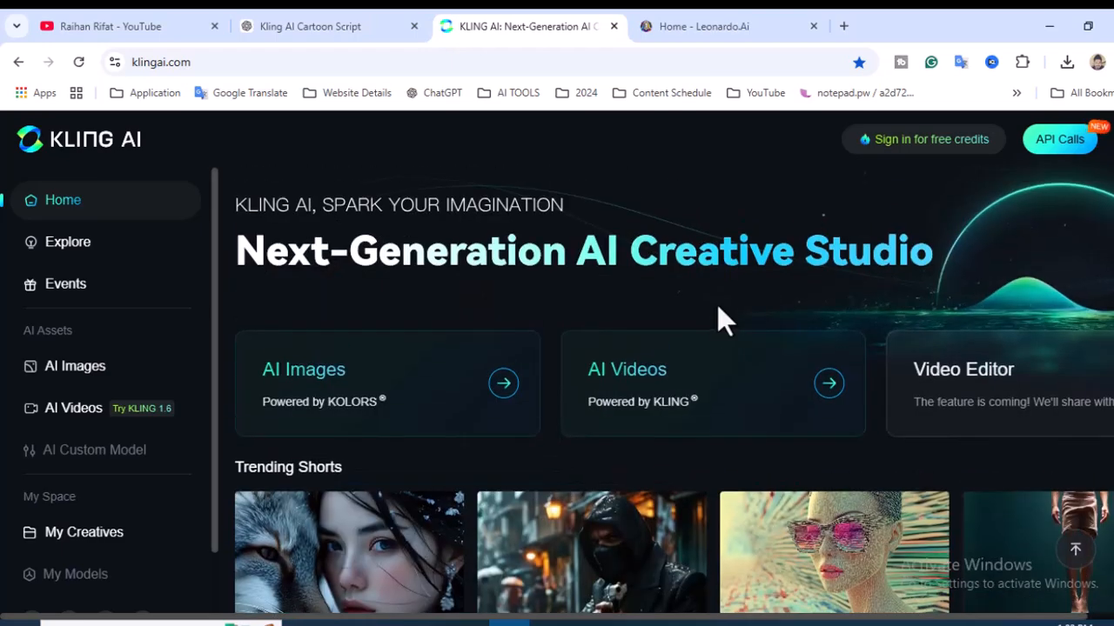
{"action": "left_click", "coordinate": [681, 24]}
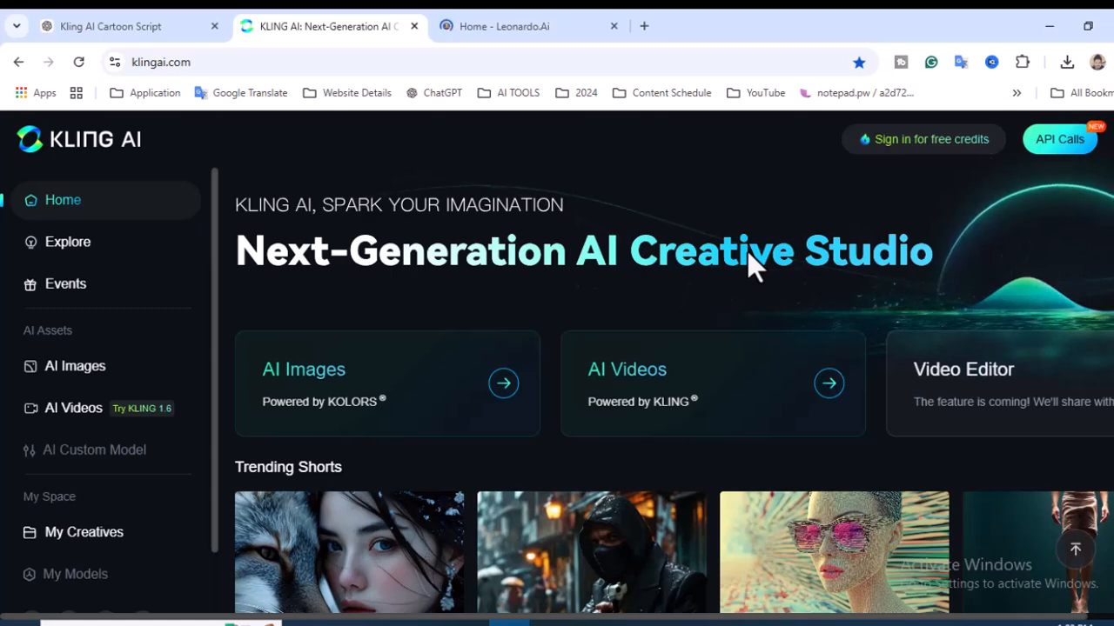
{"action": "left_click", "coordinate": [137, 29]}
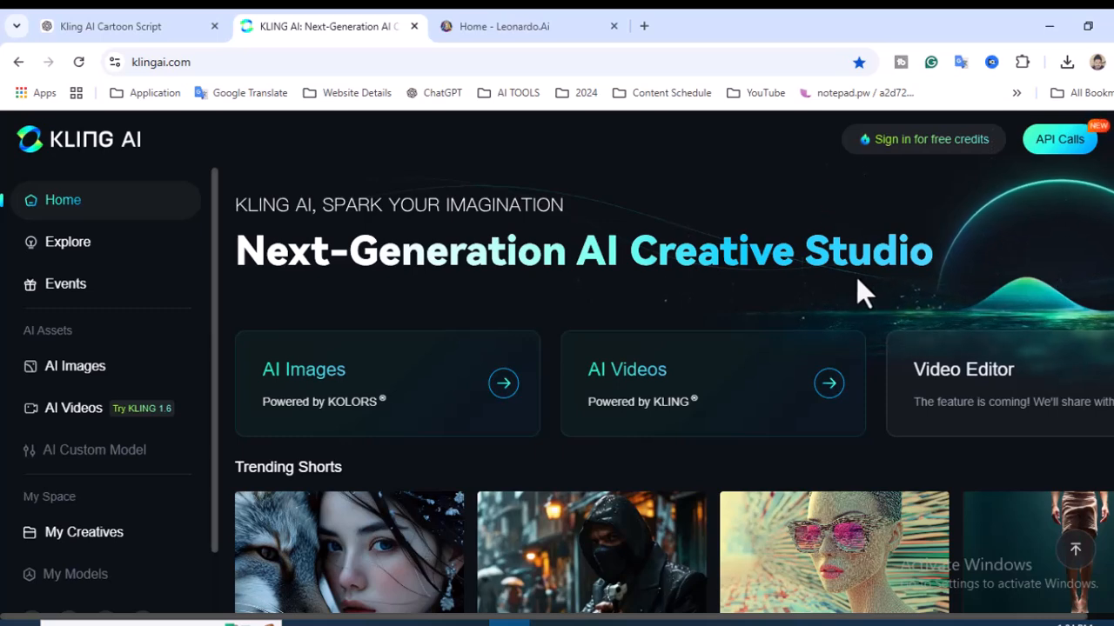
Step: Switch to the Kling AI Cartoon Script chat in ChatGPT and read the three image scripts written for Leonardo AI
{"action": "left_click", "coordinate": [120, 24]}
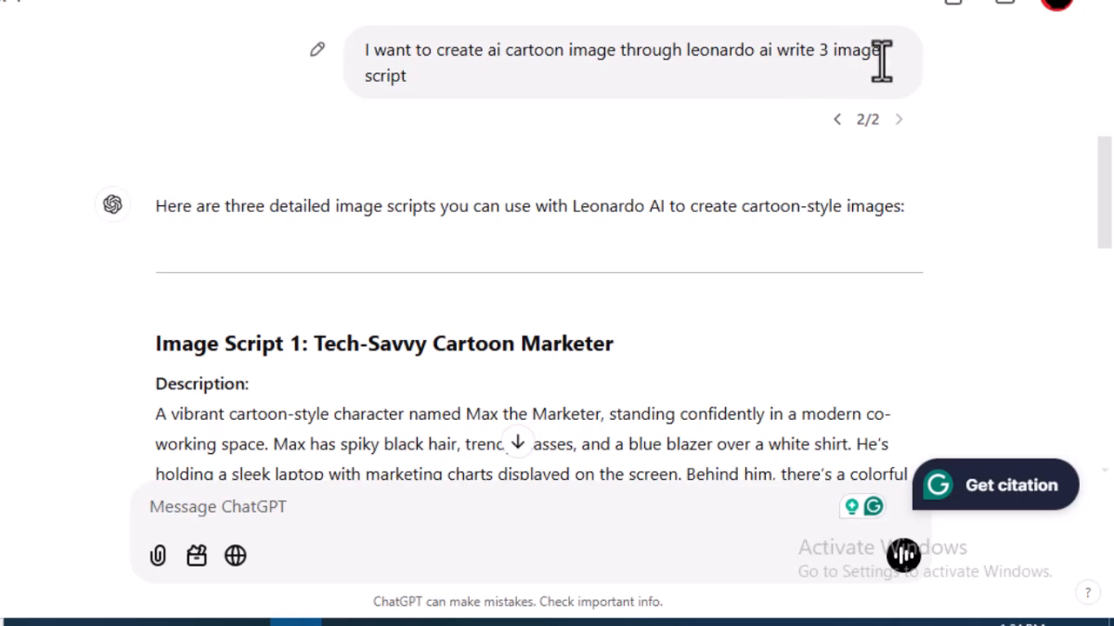
{"action": "scroll", "coordinate": [597, 293], "scroll_direction": "down", "scroll_amount": 2}
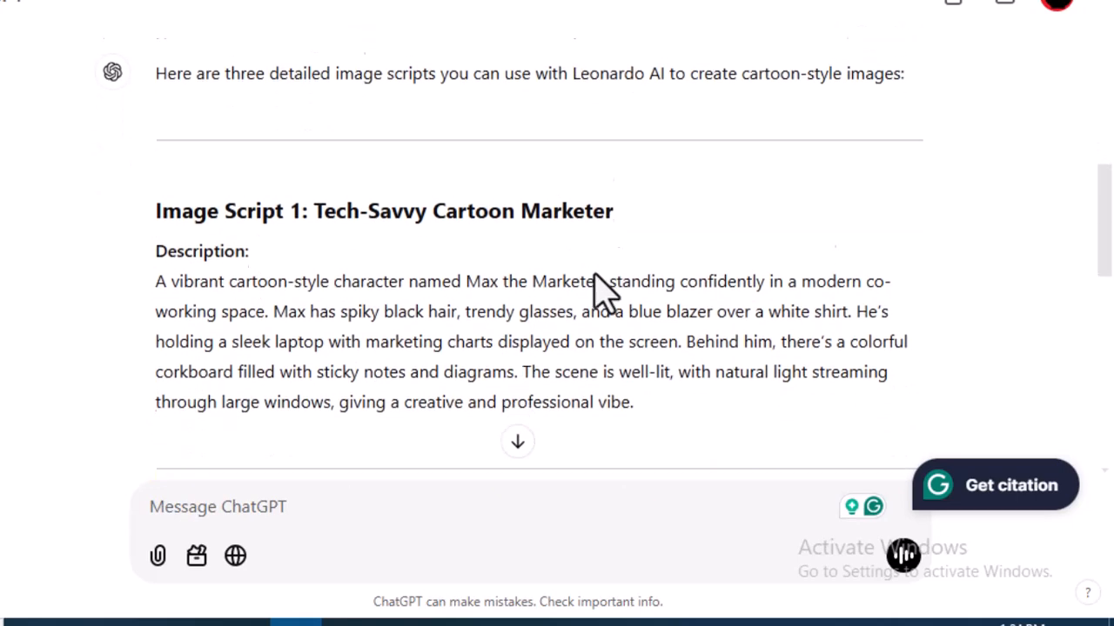
{"action": "scroll", "coordinate": [597, 294], "scroll_direction": "down", "scroll_amount": 1}
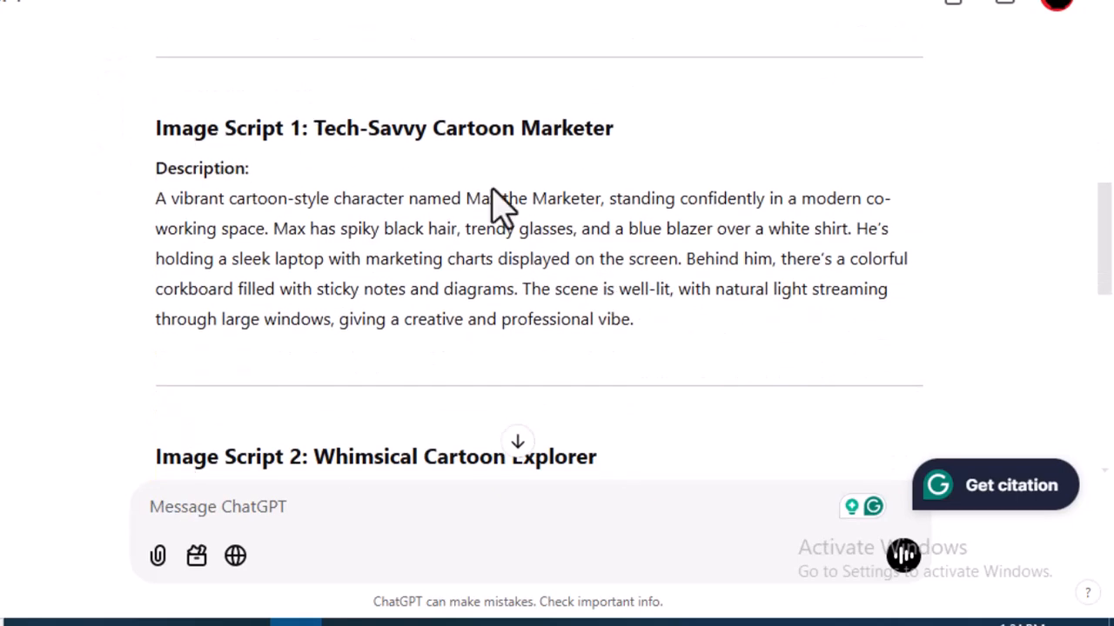
{"action": "scroll", "coordinate": [494, 190], "scroll_direction": "down", "scroll_amount": 3}
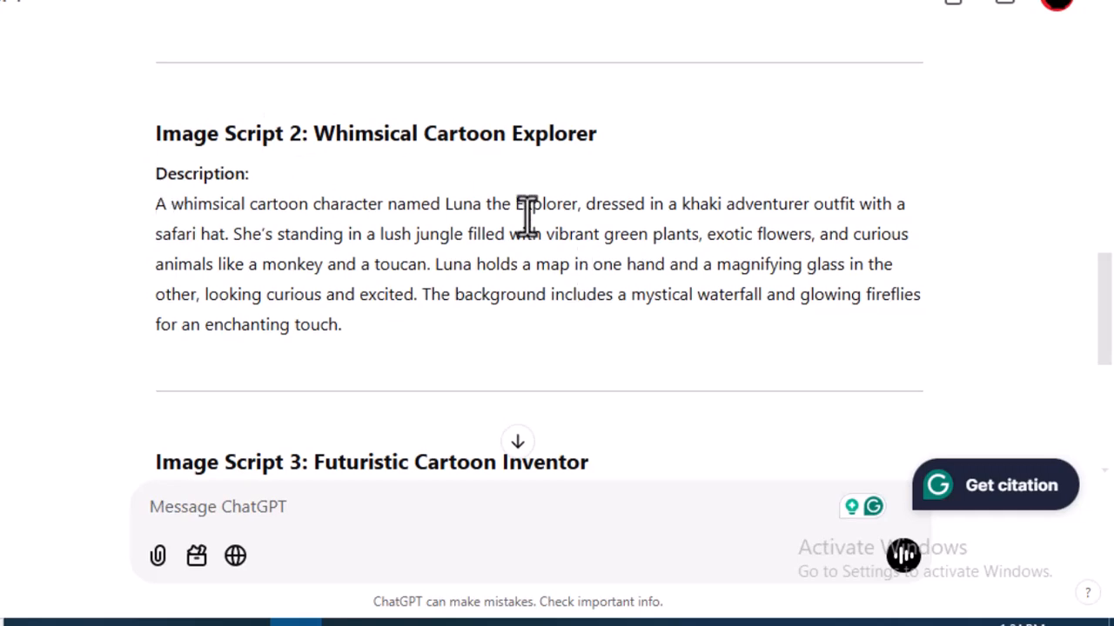
{"action": "scroll", "coordinate": [557, 261], "scroll_direction": "down", "scroll_amount": 2}
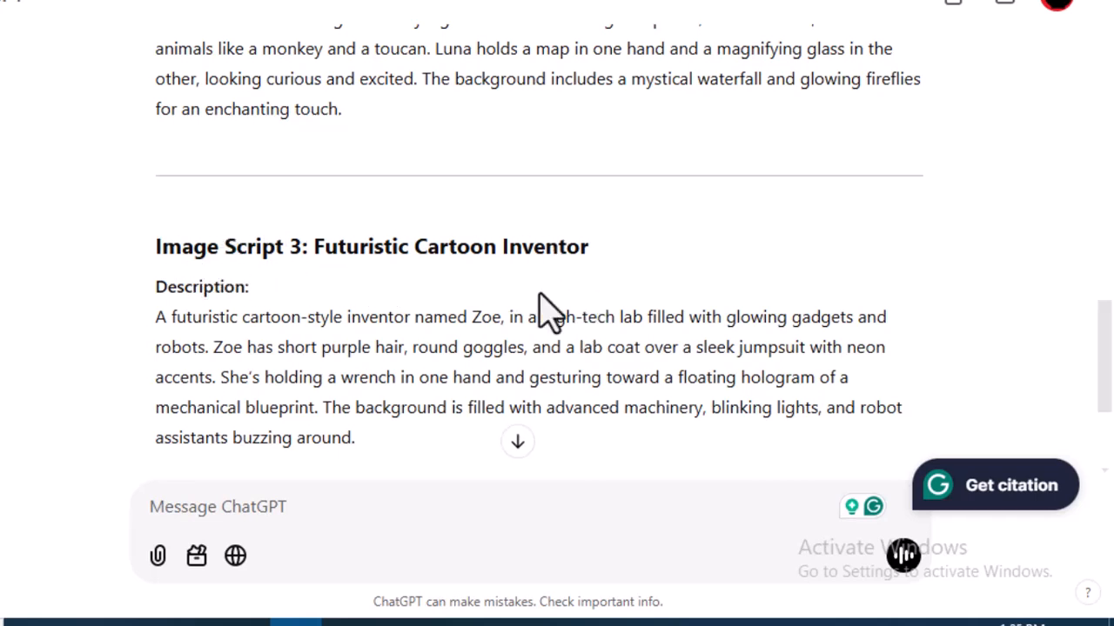
{"action": "scroll", "coordinate": [606, 344], "scroll_direction": "up", "scroll_amount": 2}
{"action": "scroll", "coordinate": [606, 344], "scroll_direction": "up", "scroll_amount": 2}
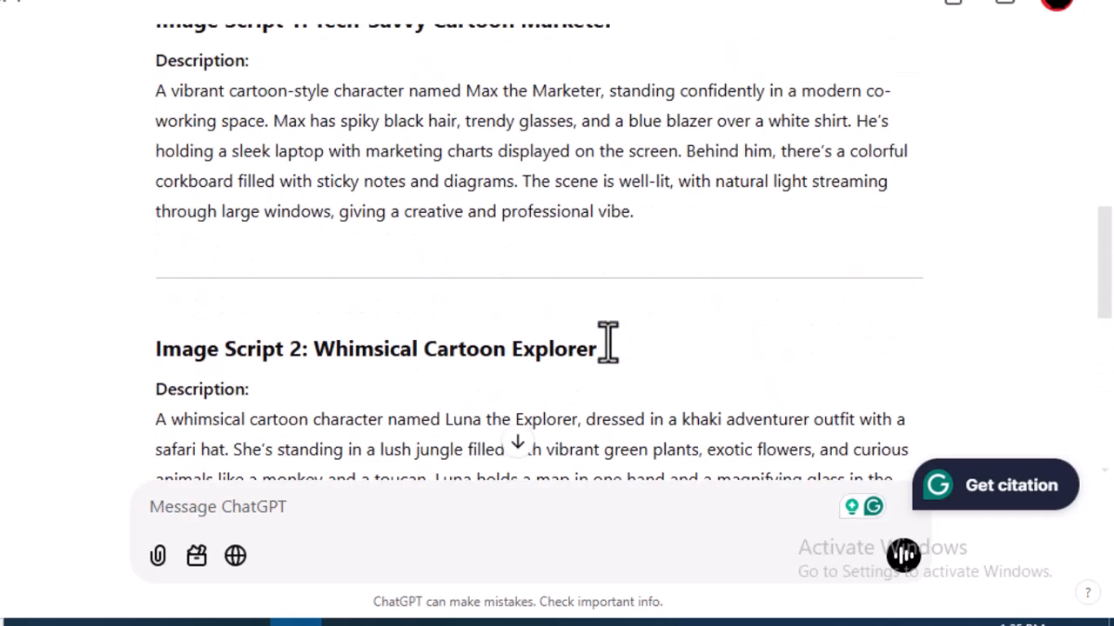
{"action": "scroll", "coordinate": [293, 194], "scroll_direction": "up", "scroll_amount": 1}
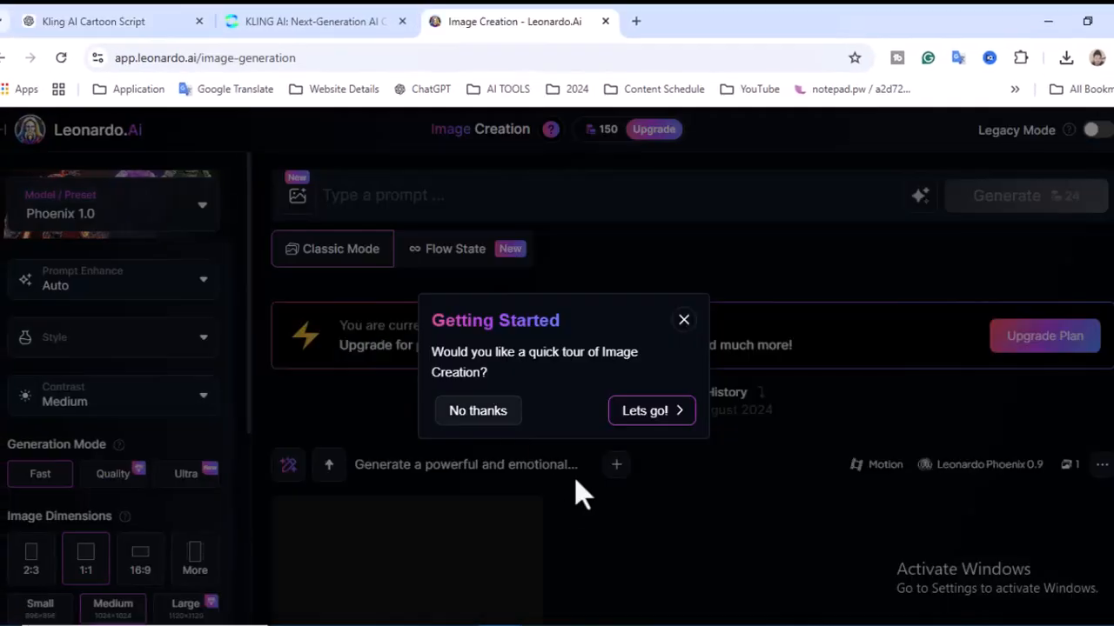
Step: Decline the Image Creation tour in Leonardo.Ai and dismiss the Phoenix Image Guidance notice
{"action": "left_click", "coordinate": [487, 411]}
{"action": "left_click", "coordinate": [665, 280]}
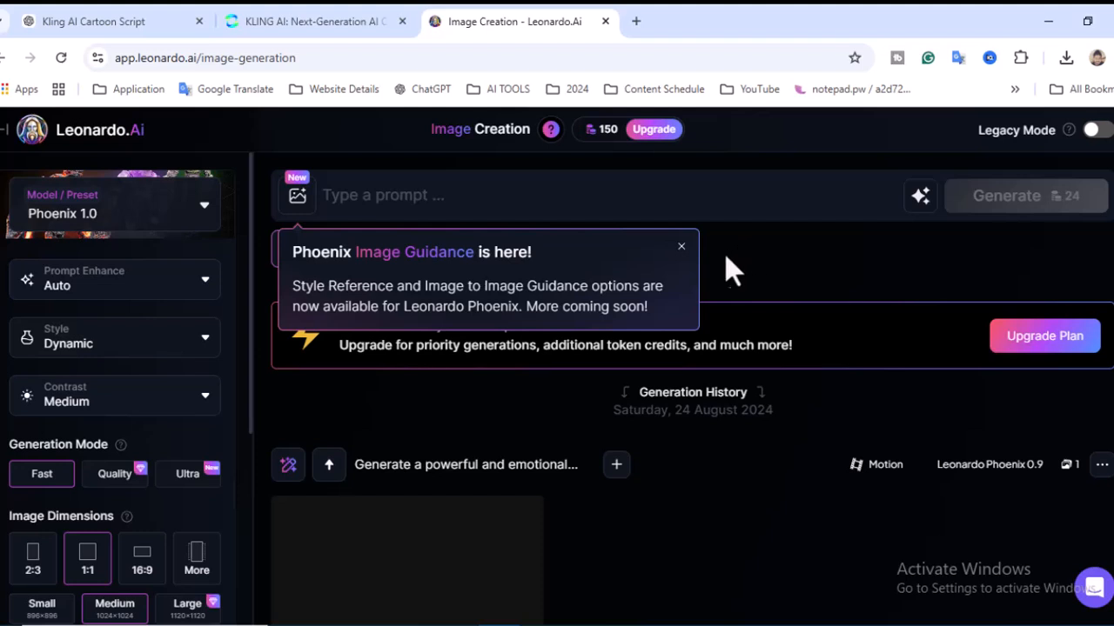
{"action": "left_click", "coordinate": [681, 248]}
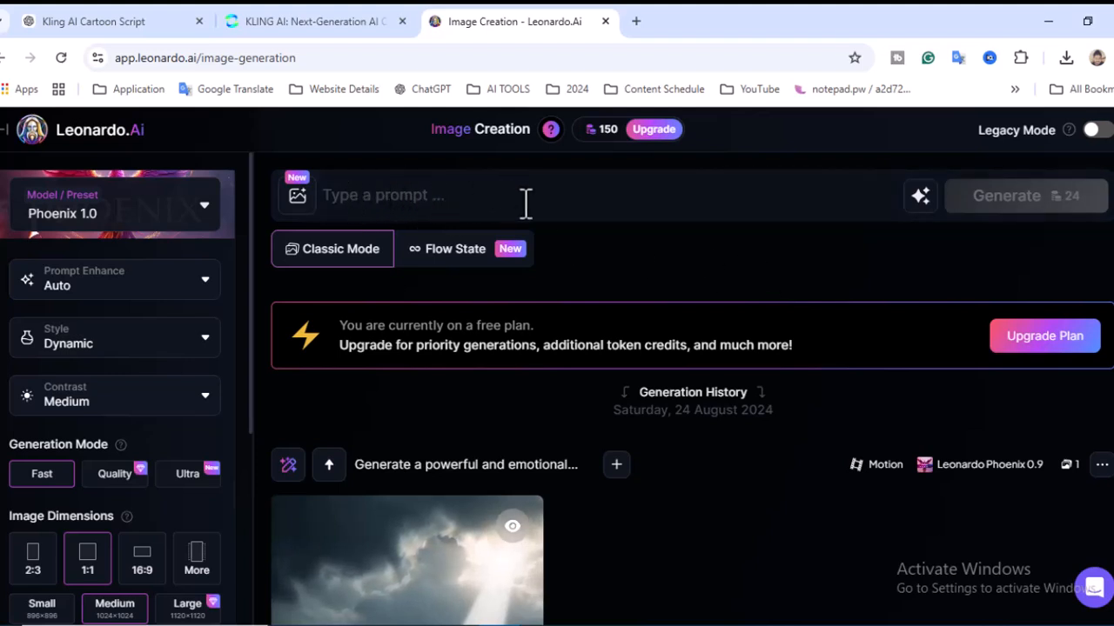
Step: Copy the description of Image Script 1, Tech-Savvy Cartoon Marketer, from ChatGPT into the Leonardo.Ai image prompt
{"action": "left_click", "coordinate": [100, 19]}
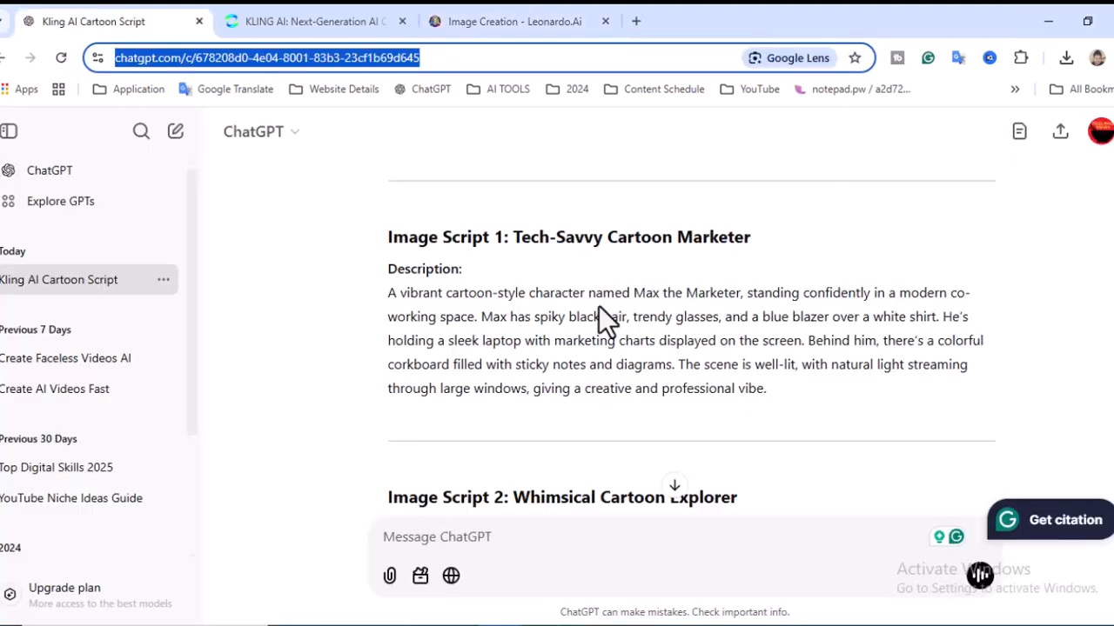
{"action": "left_click", "coordinate": [492, 19]}
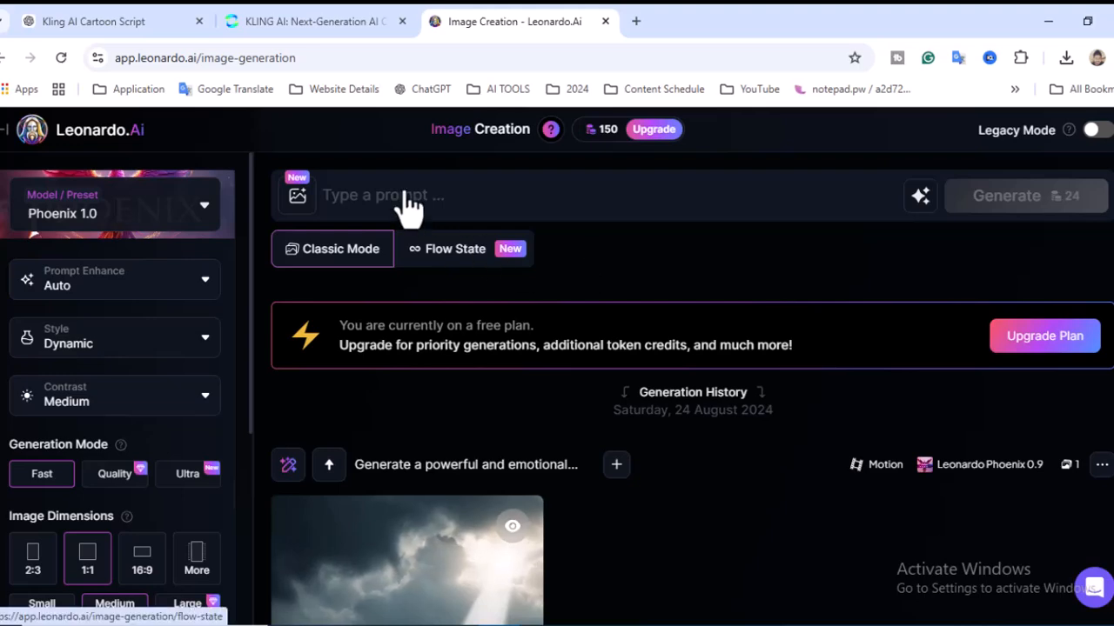
{"action": "left_click", "coordinate": [437, 195]}
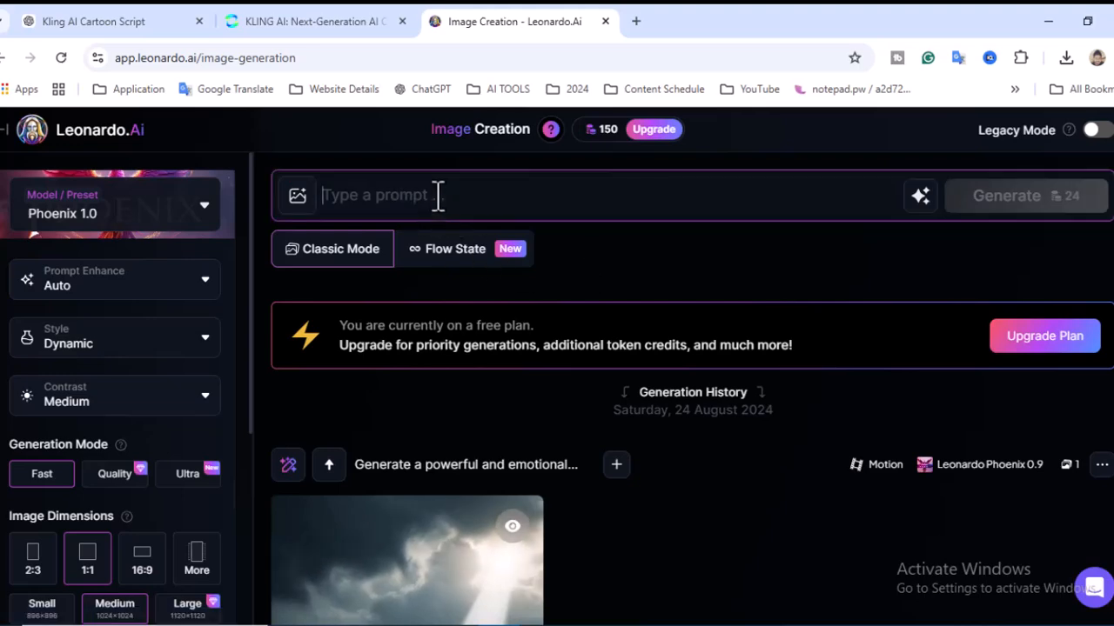
{"action": "type", "text": "A vibrant cartoon-style character named Max the Marketer, standing confidently in a modern co-working space. Max has spiky black hair, trendy glasses, and a blue blazer over a white shirt. He's holding a sleek laptop with marketing charts displayed on the screen. Behind him, there's a colorful corkboard filled with sticky notes and diagrams. The scene is well-lit, with natural light streaming through large windows, giving a creative and professional vibe."}
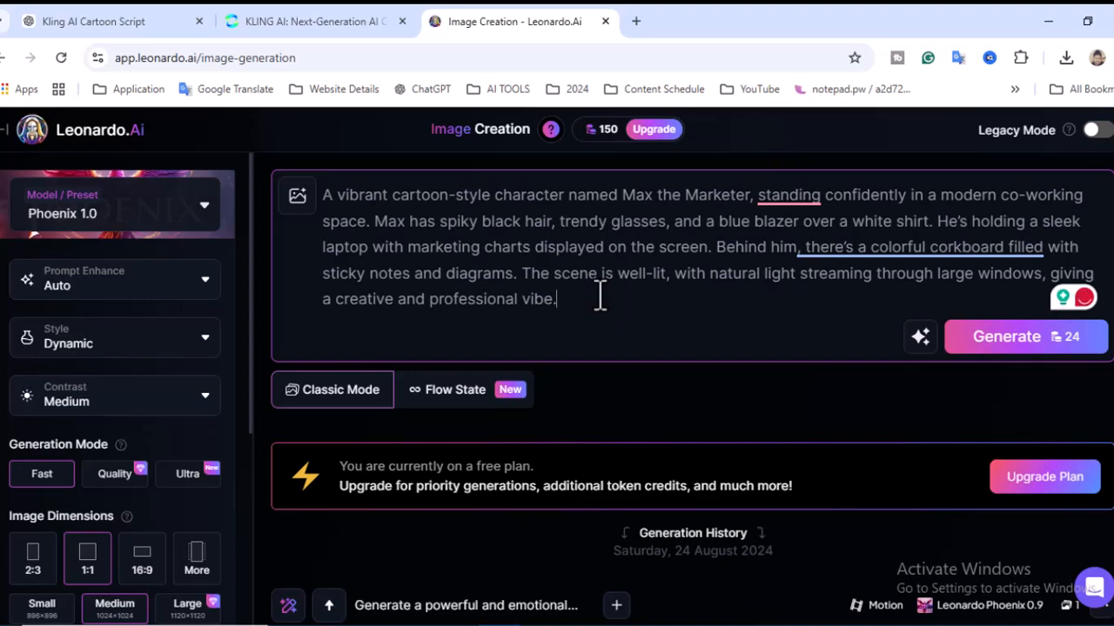
Step: Examine the featured models and presets available for the image generation, and close the list
{"action": "mouse_move", "coordinate": [606, 152]}
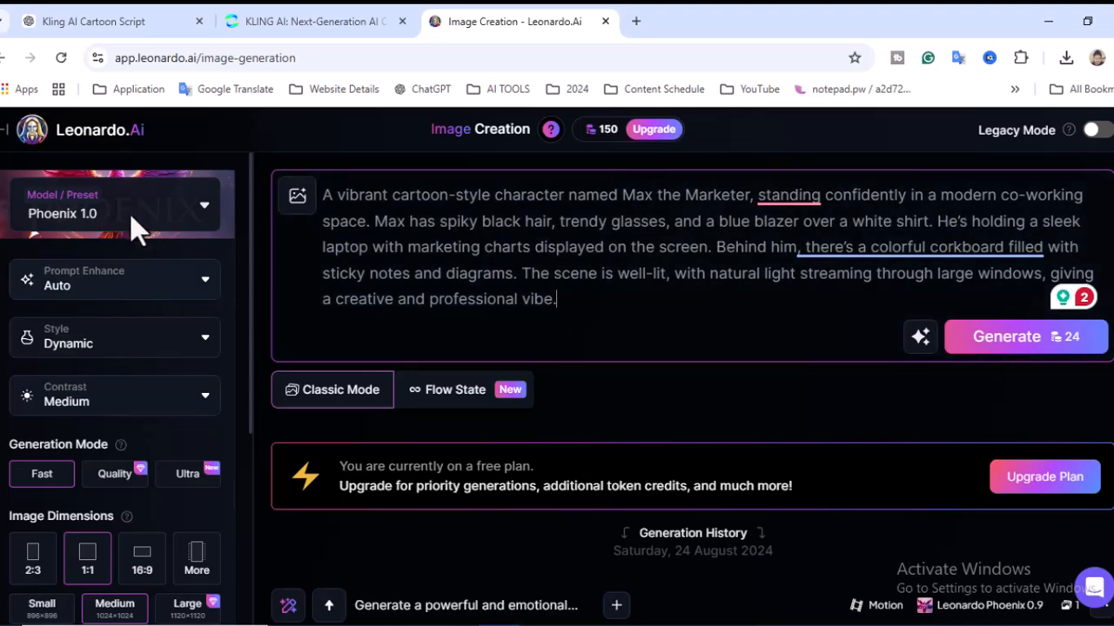
{"action": "left_click", "coordinate": [55, 218]}
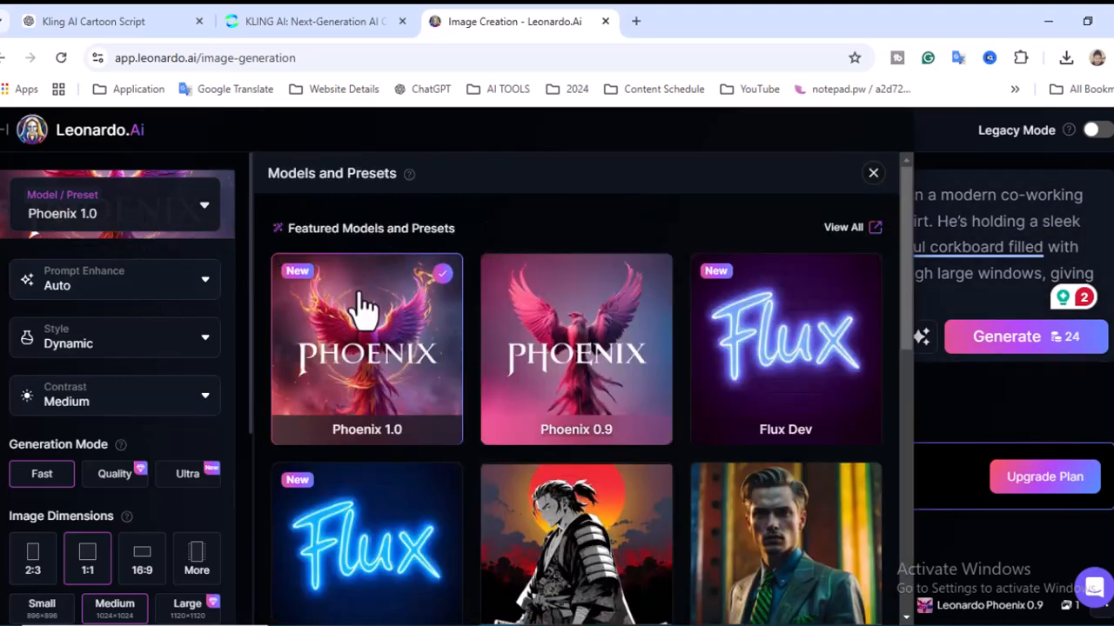
{"action": "left_click", "coordinate": [202, 213]}
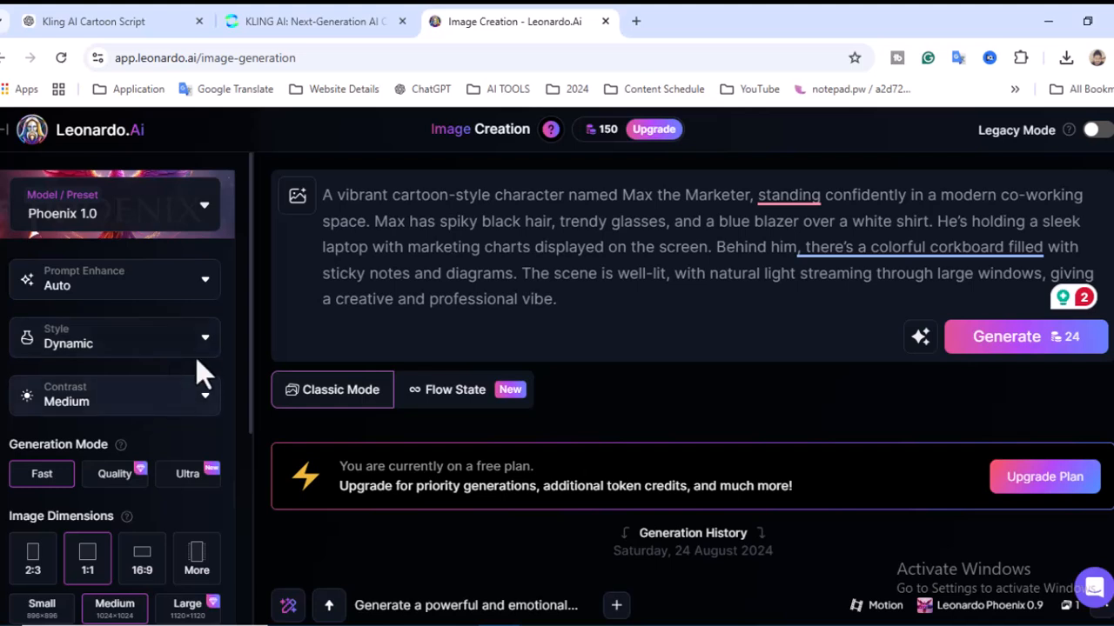
Step: Set the image dimensions to 16:9 and generate four images from the cartoon marketer prompt
{"action": "scroll", "coordinate": [209, 361], "scroll_direction": "down", "scroll_amount": 2}
{"action": "mouse_move", "coordinate": [128, 278]}
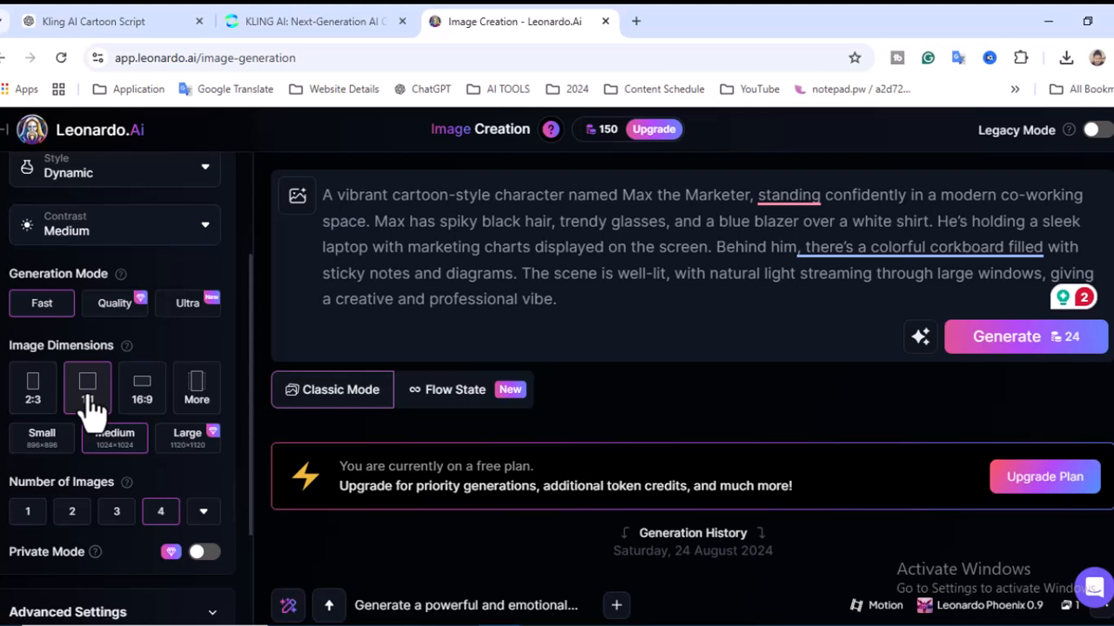
{"action": "left_click", "coordinate": [143, 402]}
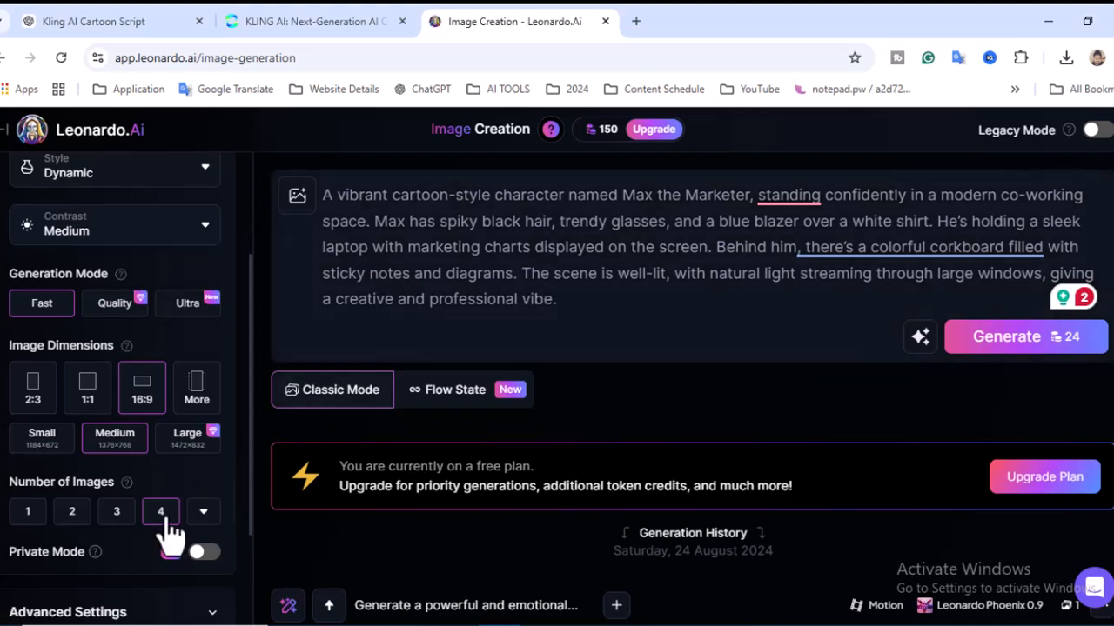
{"action": "scroll", "coordinate": [233, 461], "scroll_direction": "down", "scroll_amount": 3}
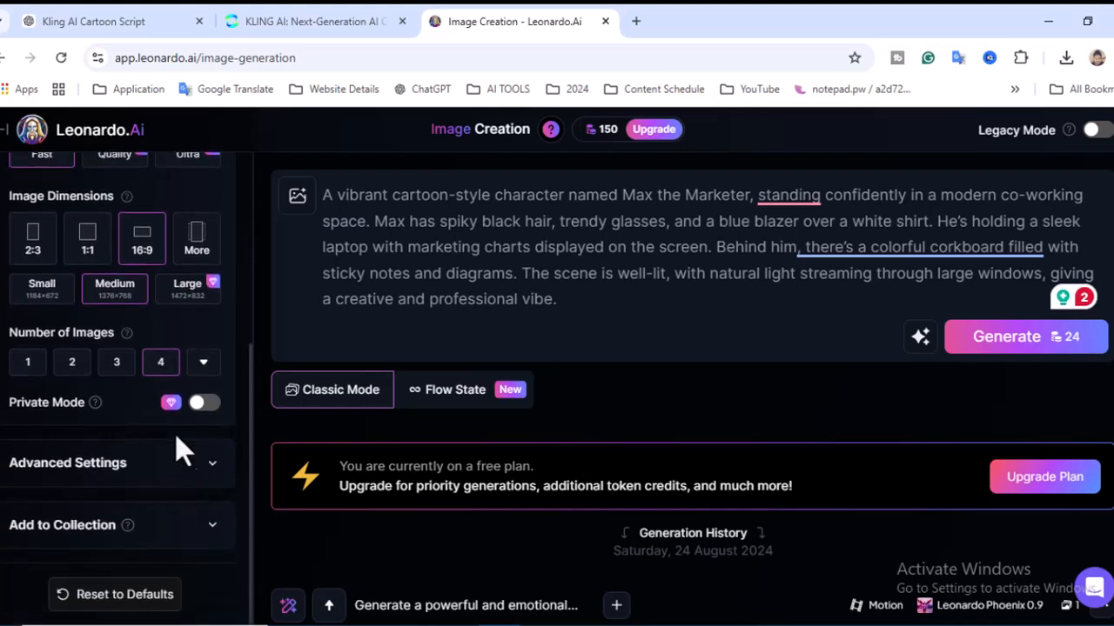
{"action": "scroll", "coordinate": [200, 496], "scroll_direction": "up", "scroll_amount": 1}
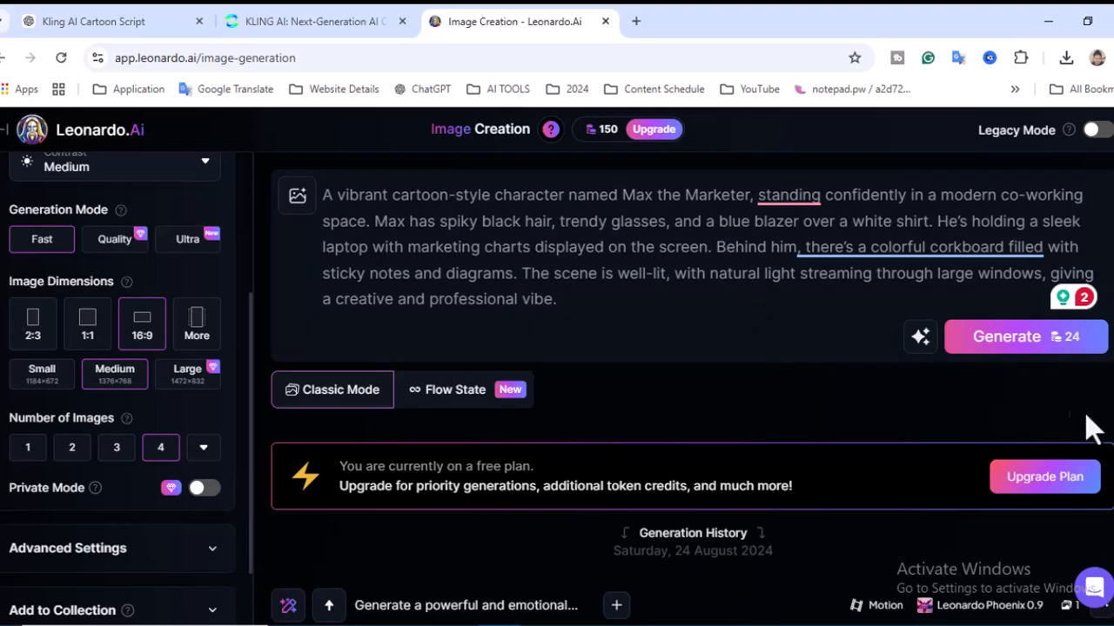
{"action": "left_click", "coordinate": [1042, 350]}
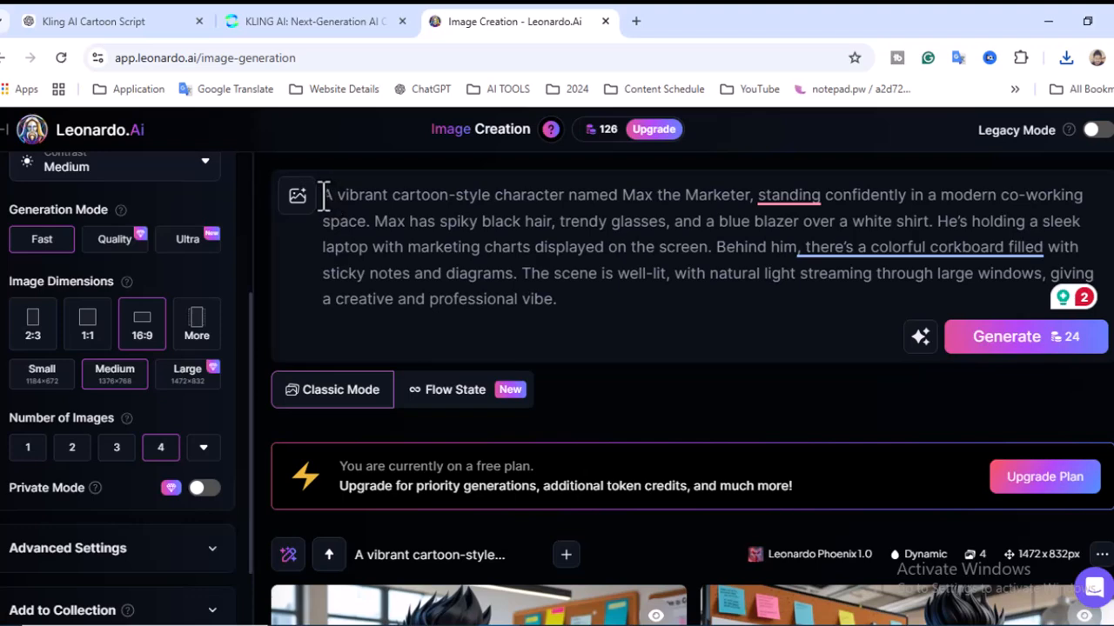
Step: Replace the prompt with the Whimsical Cartoon Explorer description from Image Script 2, generate four images and view them
{"action": "left_click", "coordinate": [564, 296]}
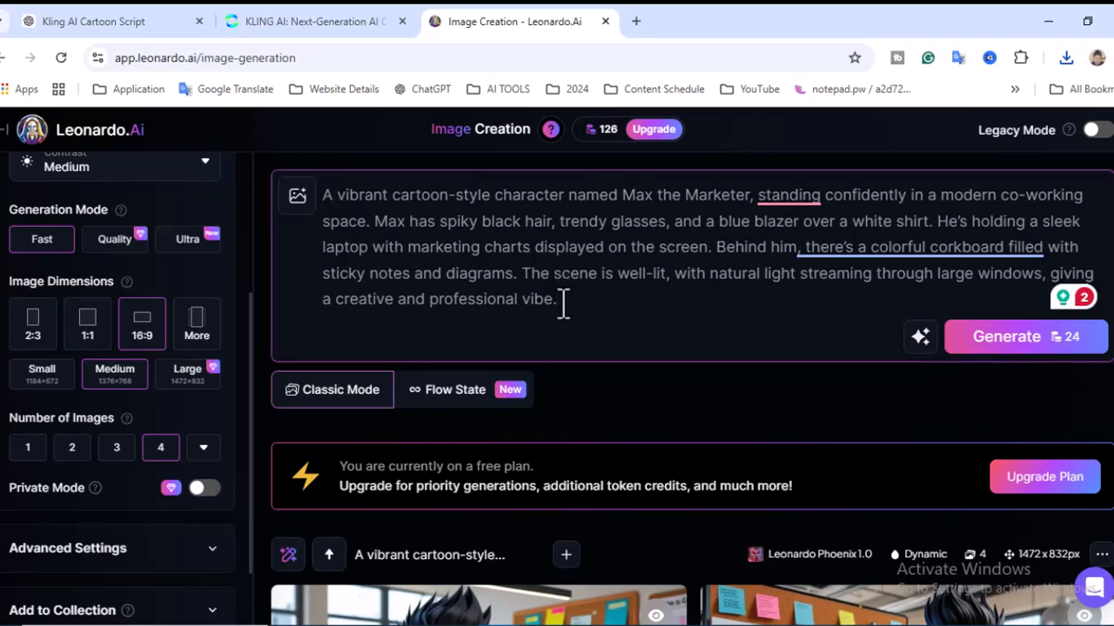
{"action": "key", "text": "ctrl+a"}
{"action": "key", "text": "BackSpace"}
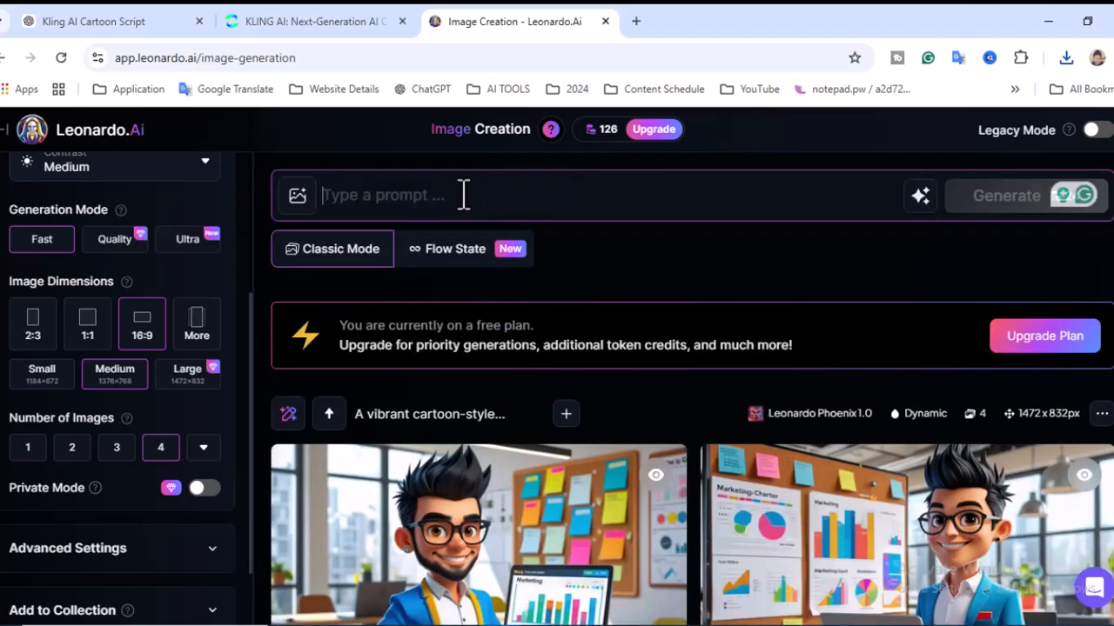
{"action": "key", "text": "ctrl+v"}
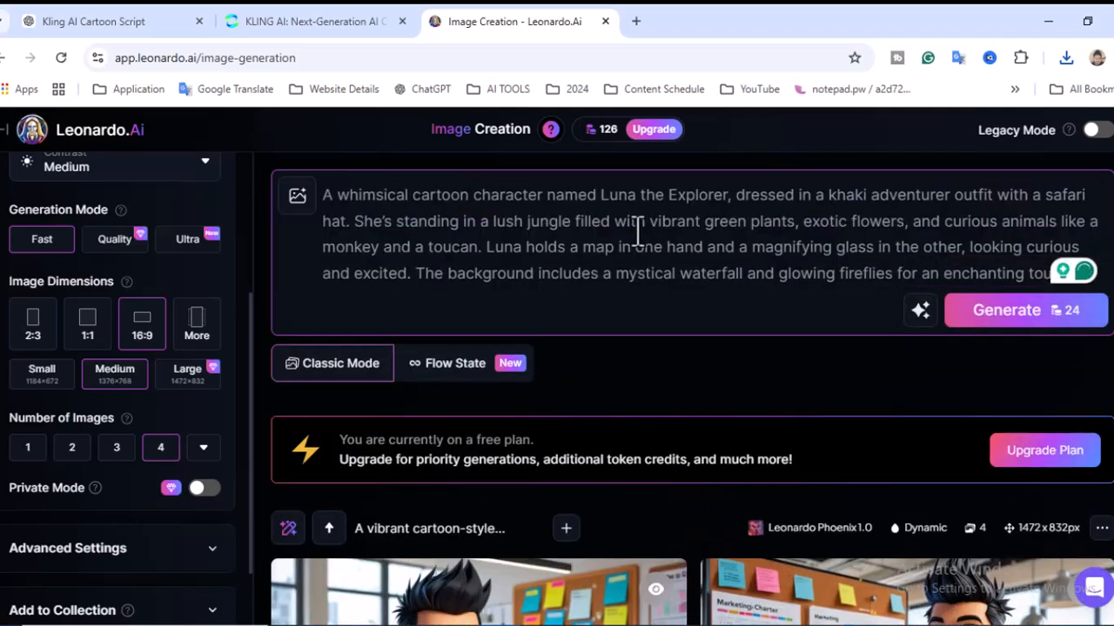
{"action": "left_click", "coordinate": [1047, 313]}
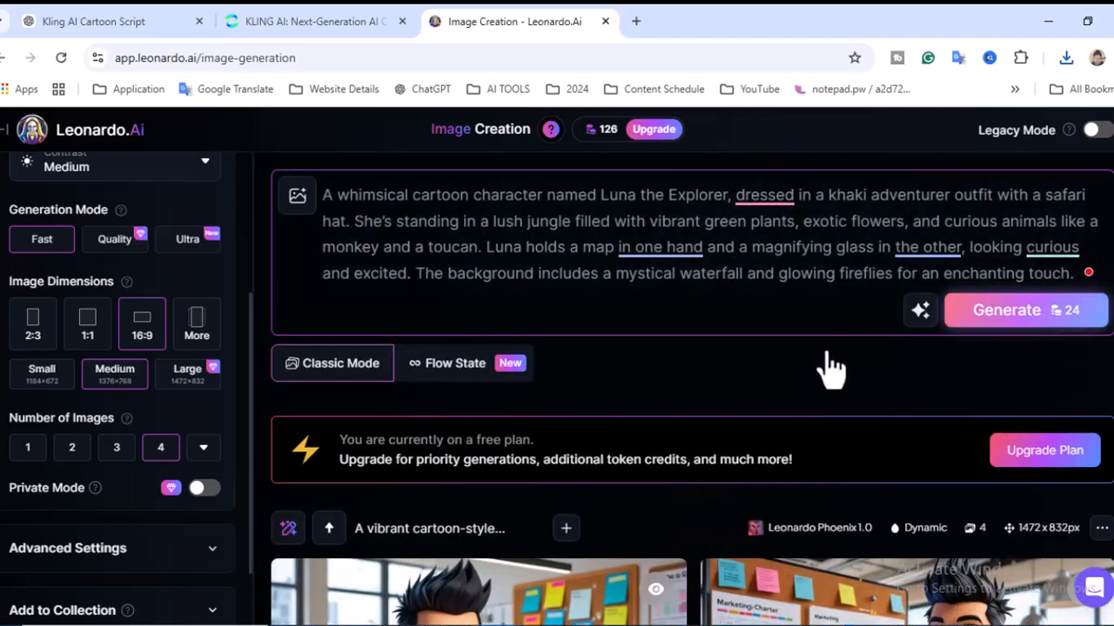
{"action": "scroll", "coordinate": [687, 287], "scroll_direction": "down", "scroll_amount": 3}
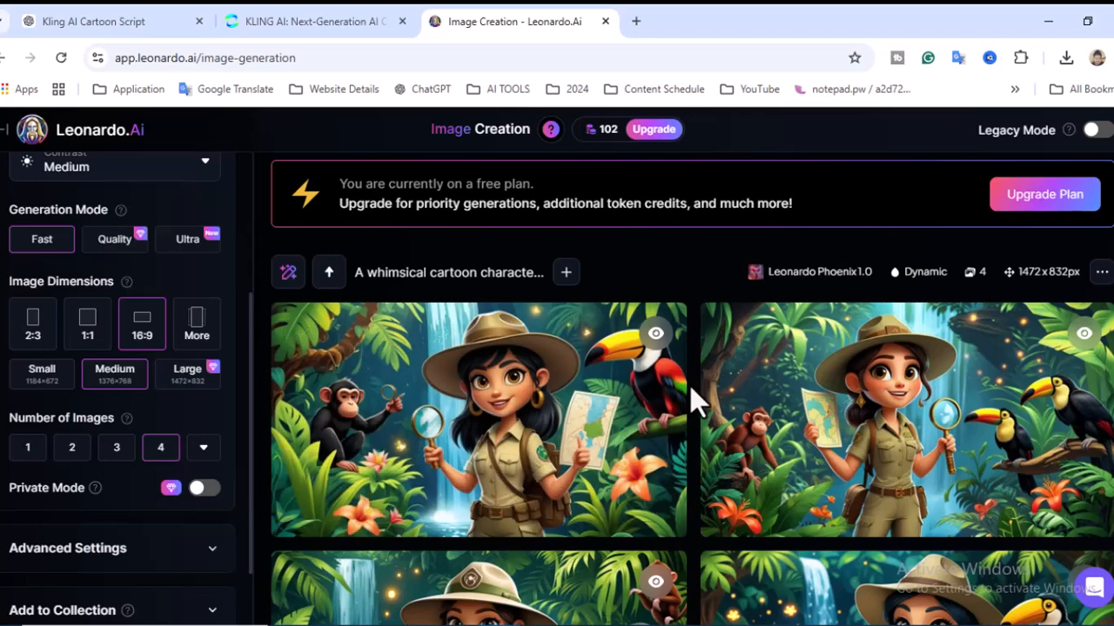
{"action": "scroll", "coordinate": [692, 390], "scroll_direction": "down", "scroll_amount": 1}
{"action": "scroll", "coordinate": [690, 385], "scroll_direction": "down", "scroll_amount": 1}
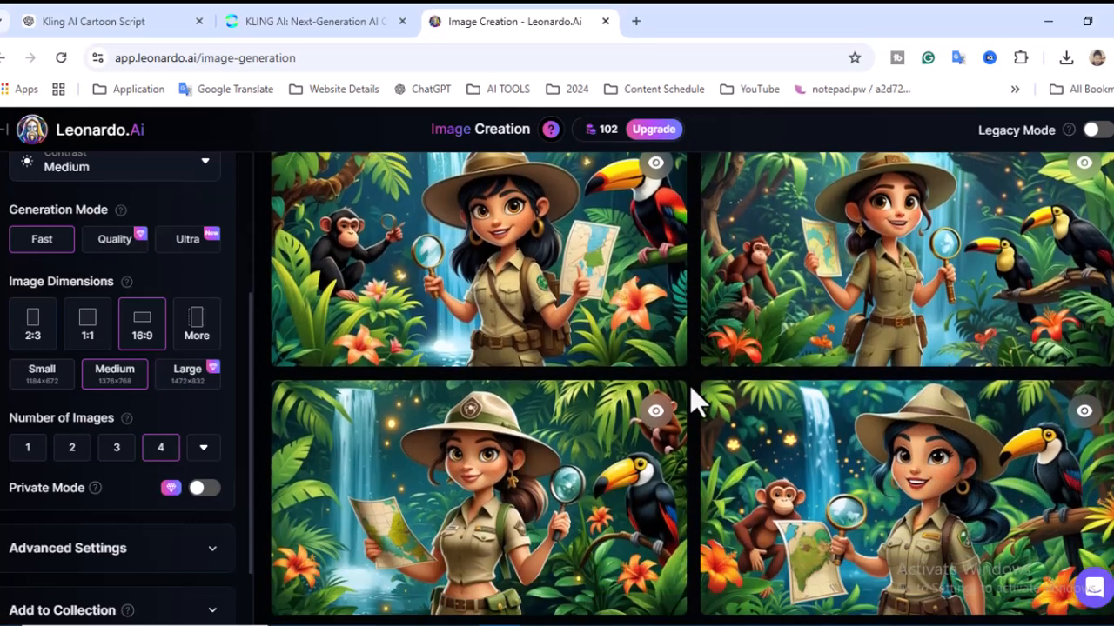
Step: Download the first generated explorer image and check when the daily fast tokens reset
{"action": "scroll", "coordinate": [678, 326], "scroll_direction": "up", "scroll_amount": 1}
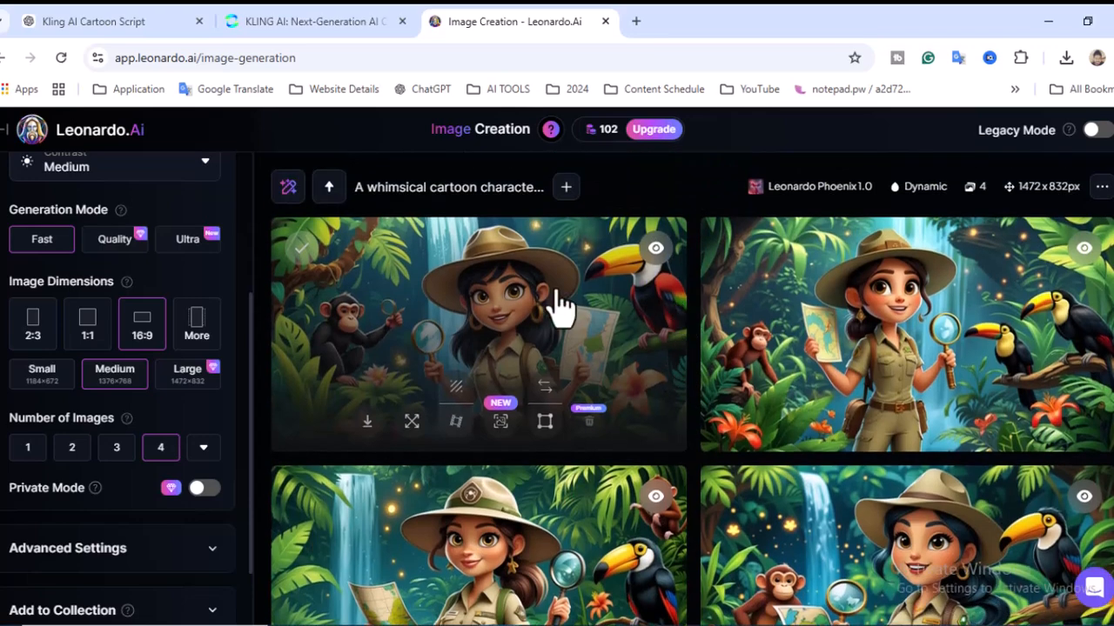
{"action": "left_click", "coordinate": [367, 422]}
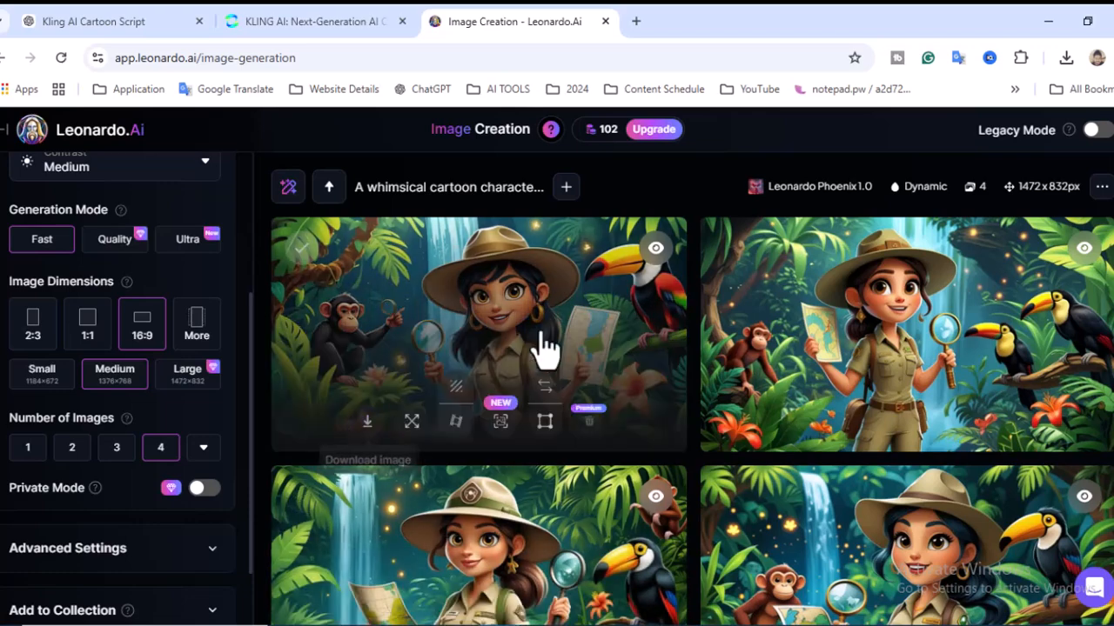
{"action": "mouse_move", "coordinate": [599, 142]}
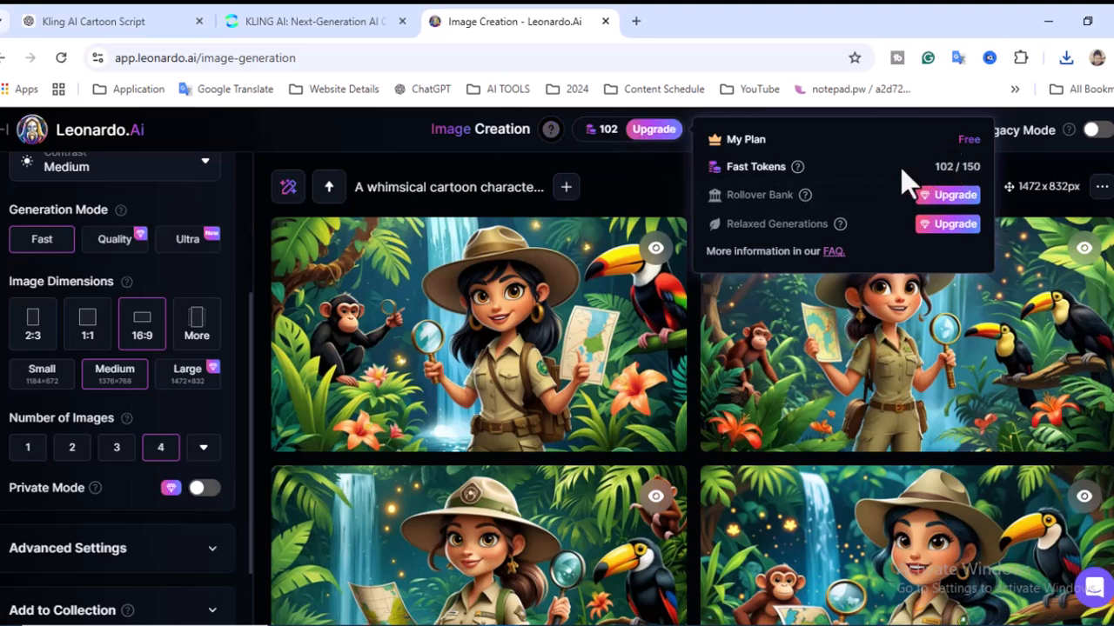
{"action": "mouse_move", "coordinate": [800, 174]}
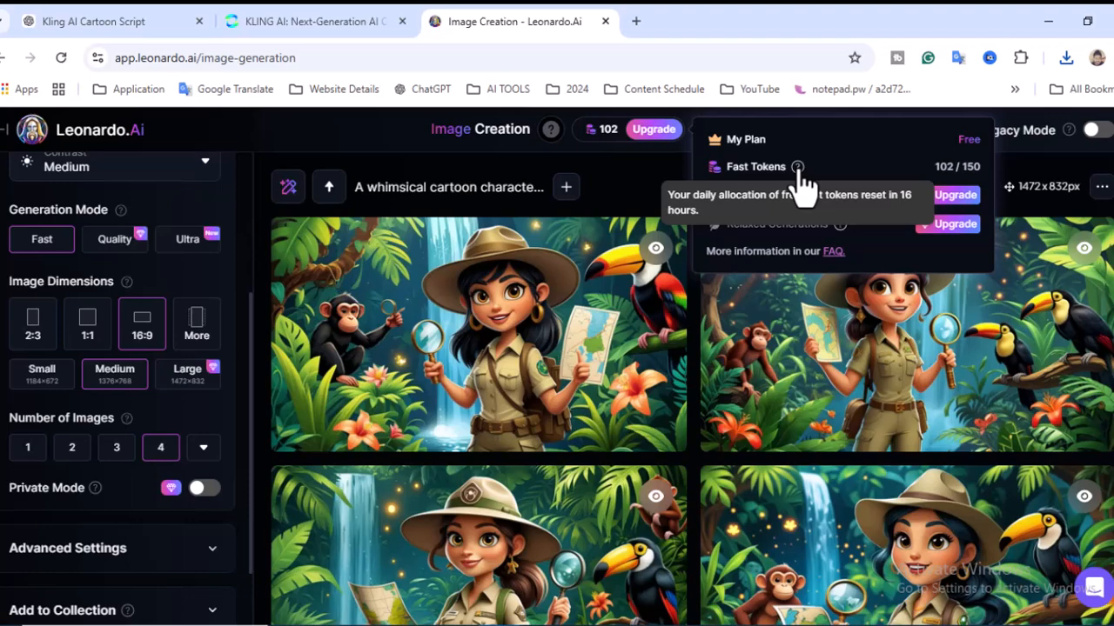
Step: Replace the Leonardo.Ai prompt with the Image Script 3 description, Futuristic Cartoon Inventor, copied from ChatGPT
{"action": "left_click", "coordinate": [99, 21]}
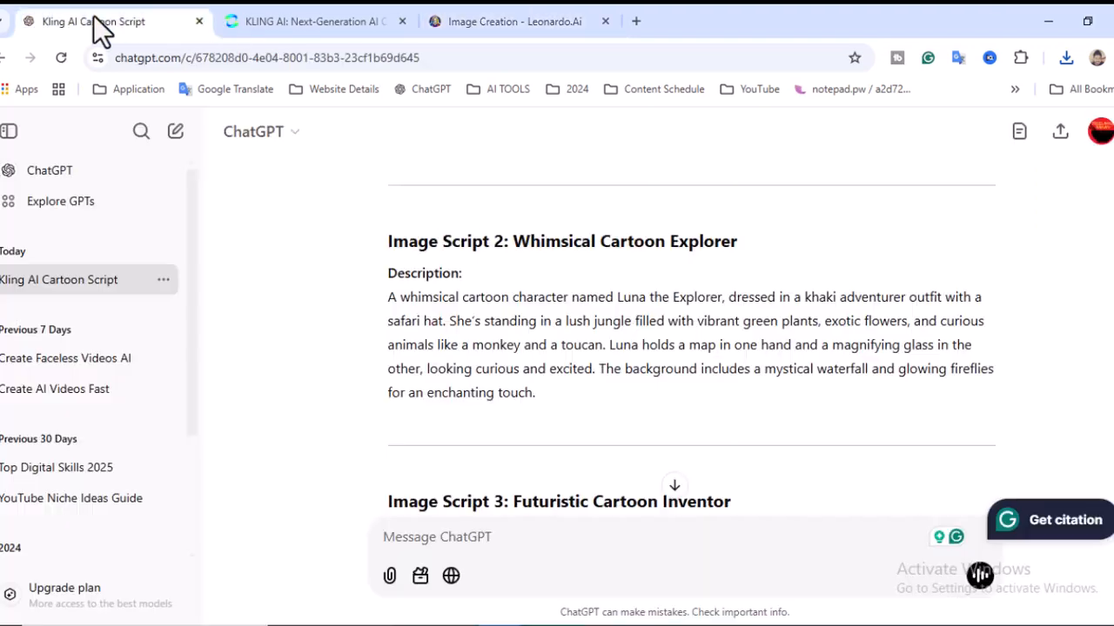
{"action": "scroll", "coordinate": [618, 317], "scroll_direction": "down", "scroll_amount": 1}
{"action": "scroll", "coordinate": [618, 317], "scroll_direction": "down", "scroll_amount": 4}
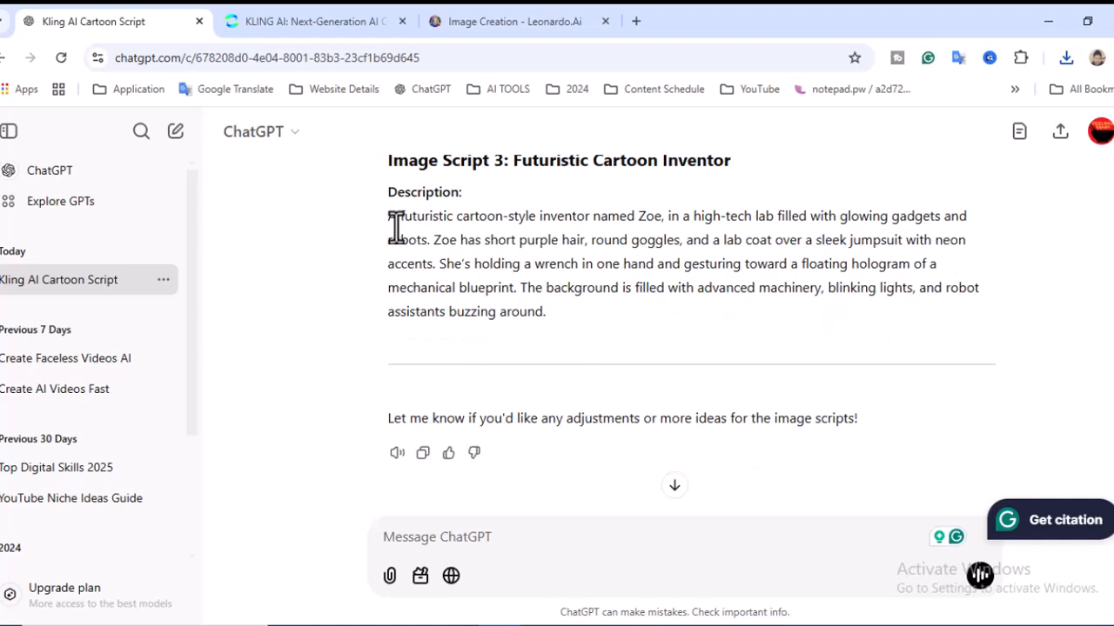
{"action": "left_click_drag", "start_coordinate": [390, 214], "coordinate": [552, 311]}
{"action": "key", "text": "ctrl+c"}
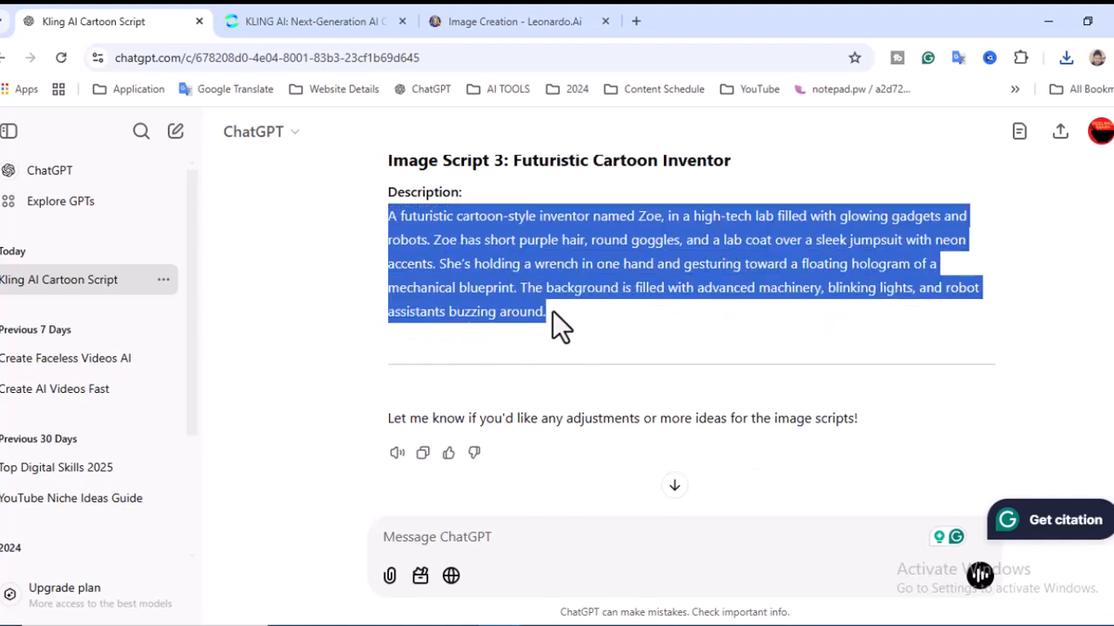
{"action": "left_click", "coordinate": [538, 19]}
{"action": "scroll", "coordinate": [696, 305], "scroll_direction": "up", "scroll_amount": 3}
{"action": "scroll", "coordinate": [718, 326], "scroll_direction": "up", "scroll_amount": 1}
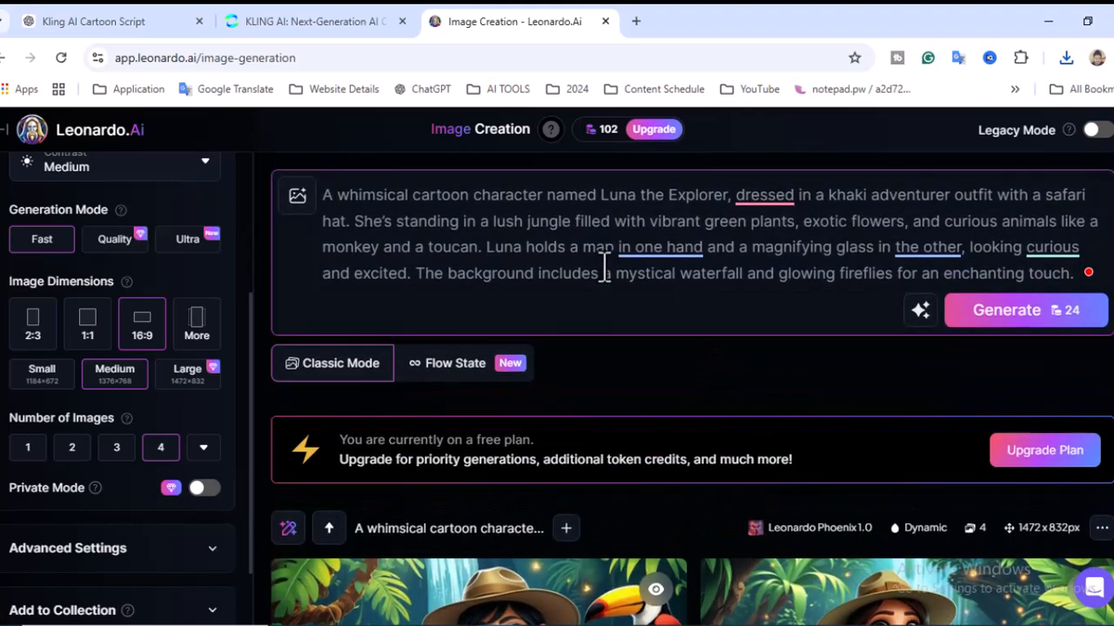
{"action": "key", "text": "ctrl+a"}
{"action": "key", "text": "BackSpace"}
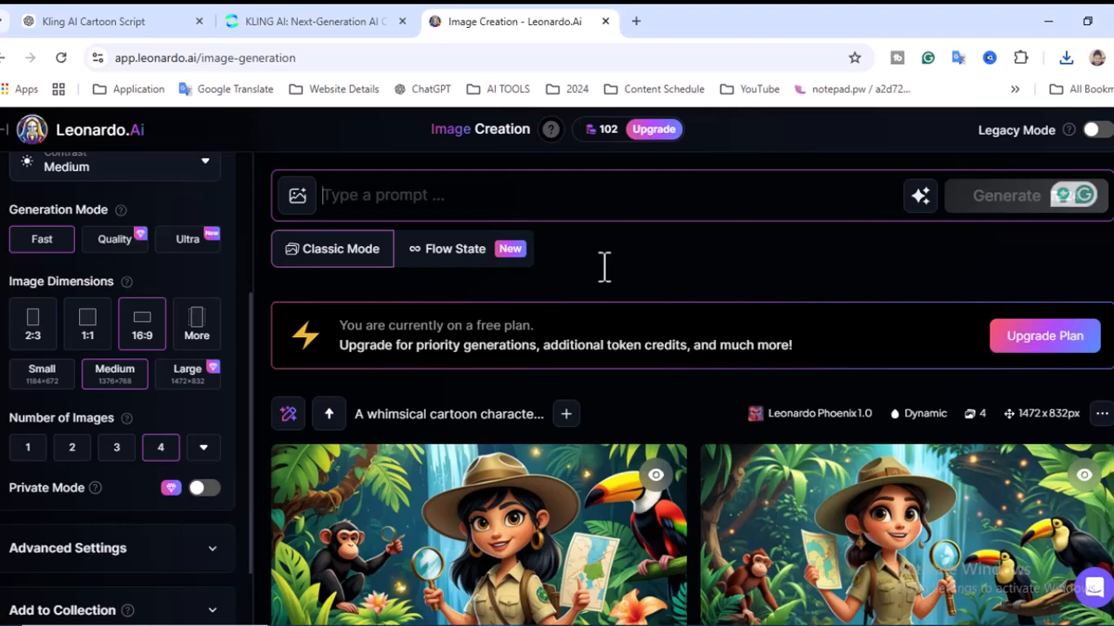
{"action": "key", "text": "ctrl+v"}
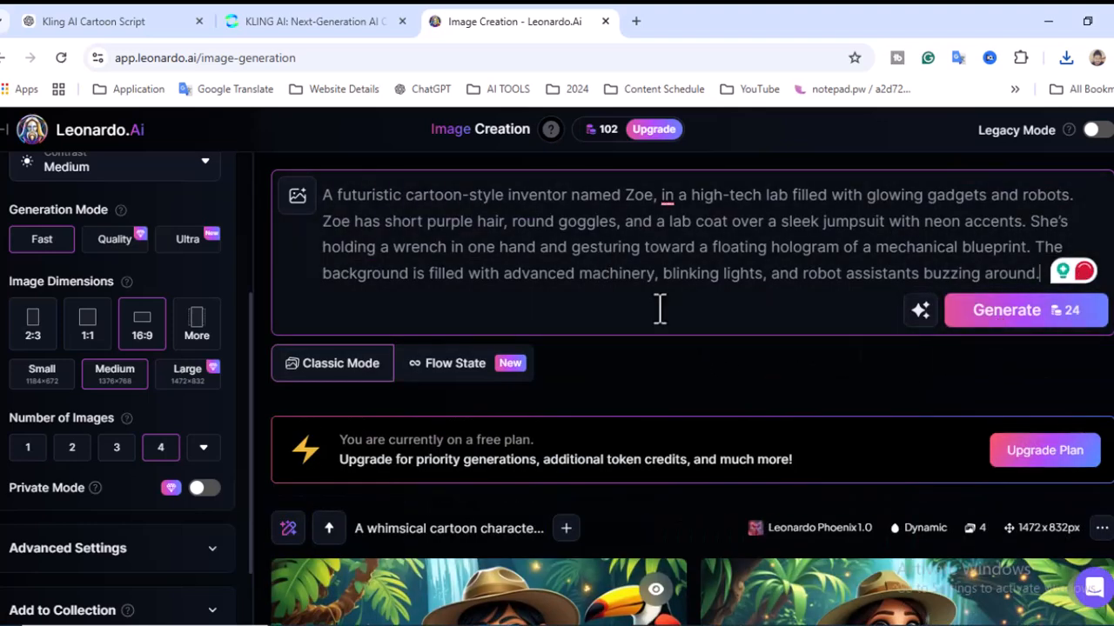
Step: Generate four images from the inventor prompt, download the first one and close Leonardo.Ai
{"action": "key", "text": "Return"}
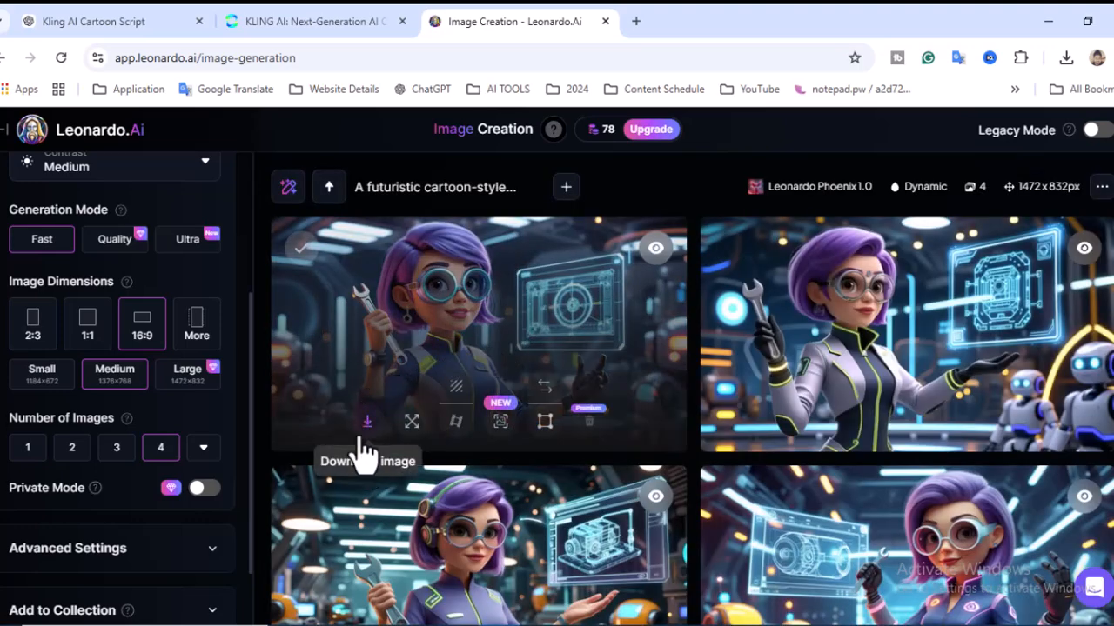
{"action": "left_click", "coordinate": [368, 423]}
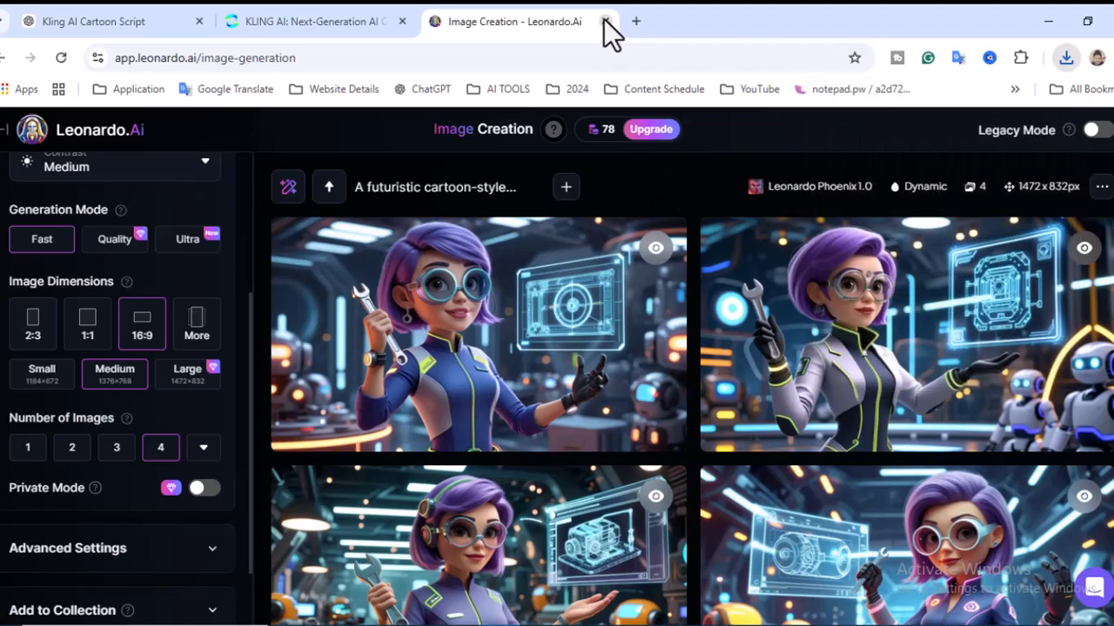
{"action": "key", "text": "ctrl+w"}
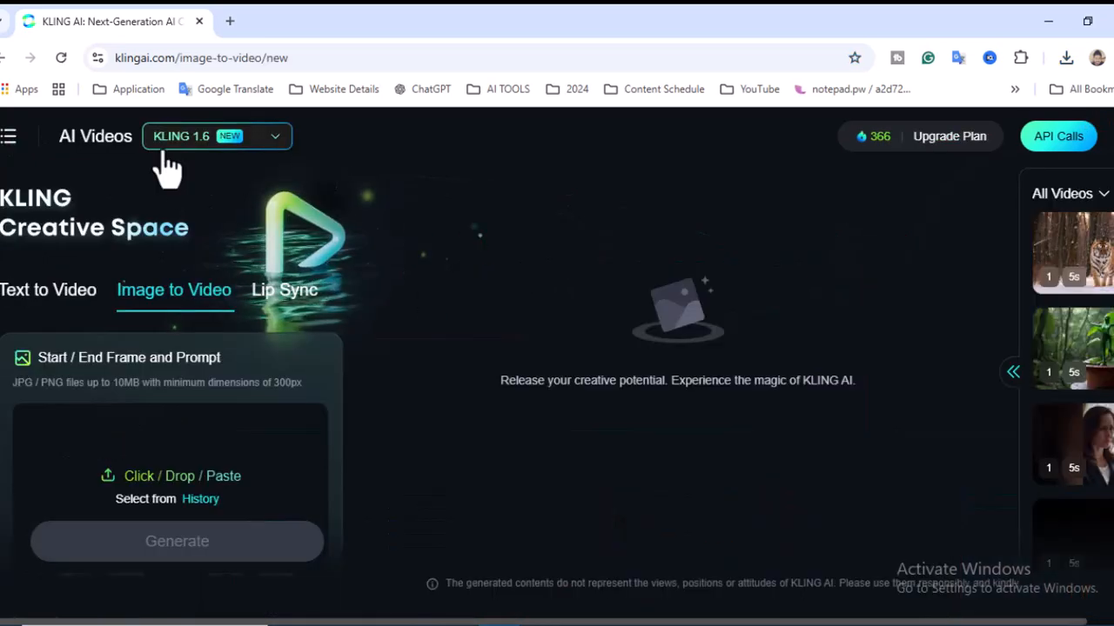
Step: In Kling AI, keep the KLING 1.6 model and load the downloaded explorer image as the Image to Video start frame
{"action": "left_click", "coordinate": [274, 143]}
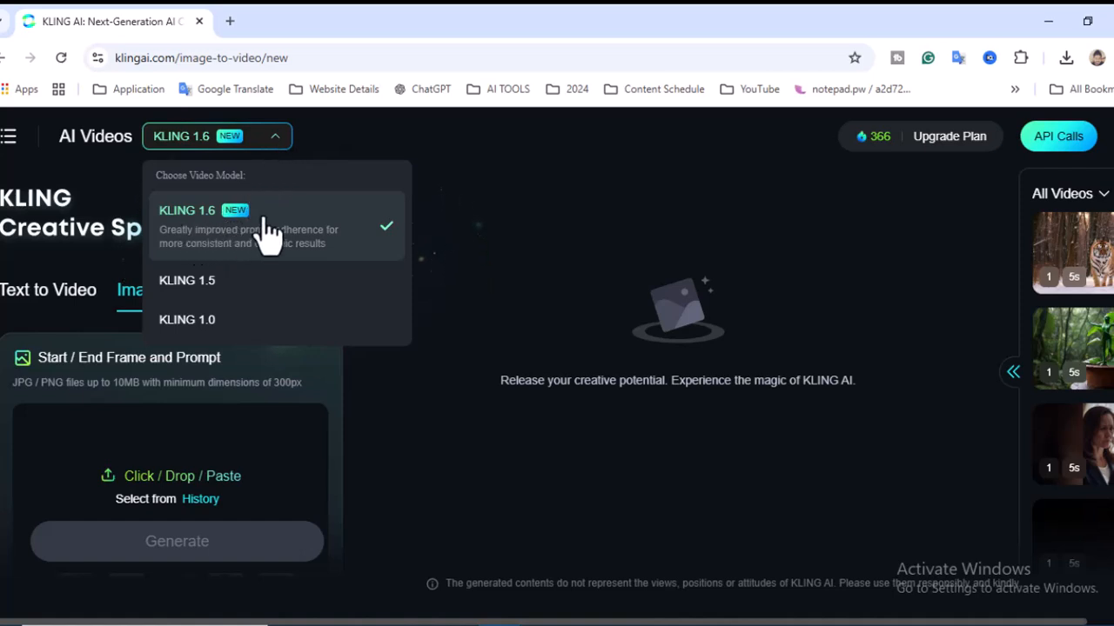
{"action": "left_click", "coordinate": [61, 296]}
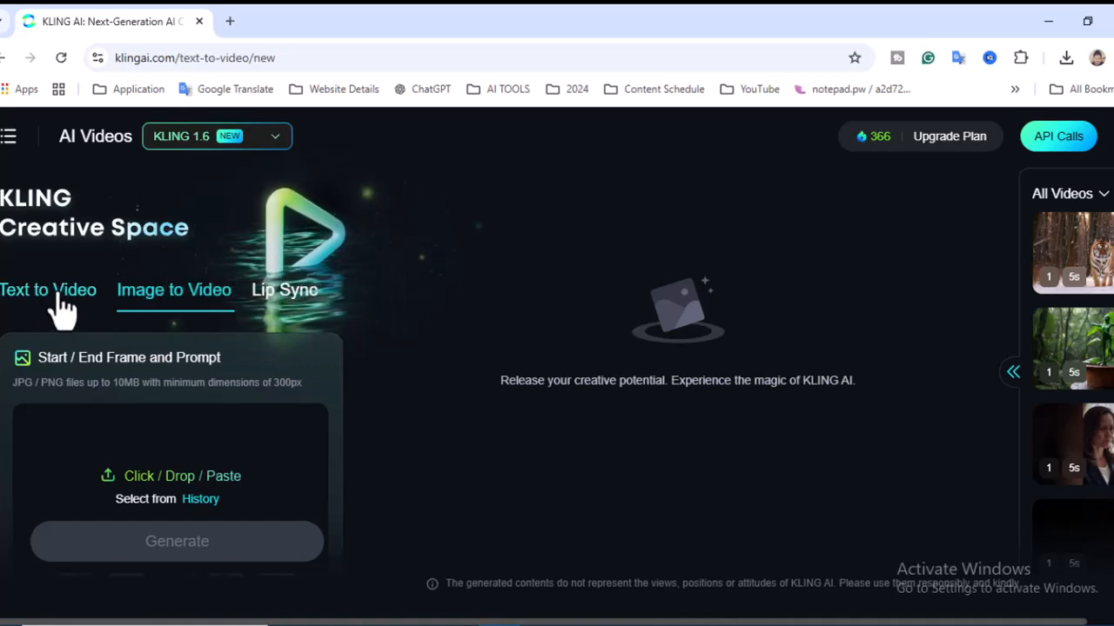
{"action": "left_click", "coordinate": [181, 310]}
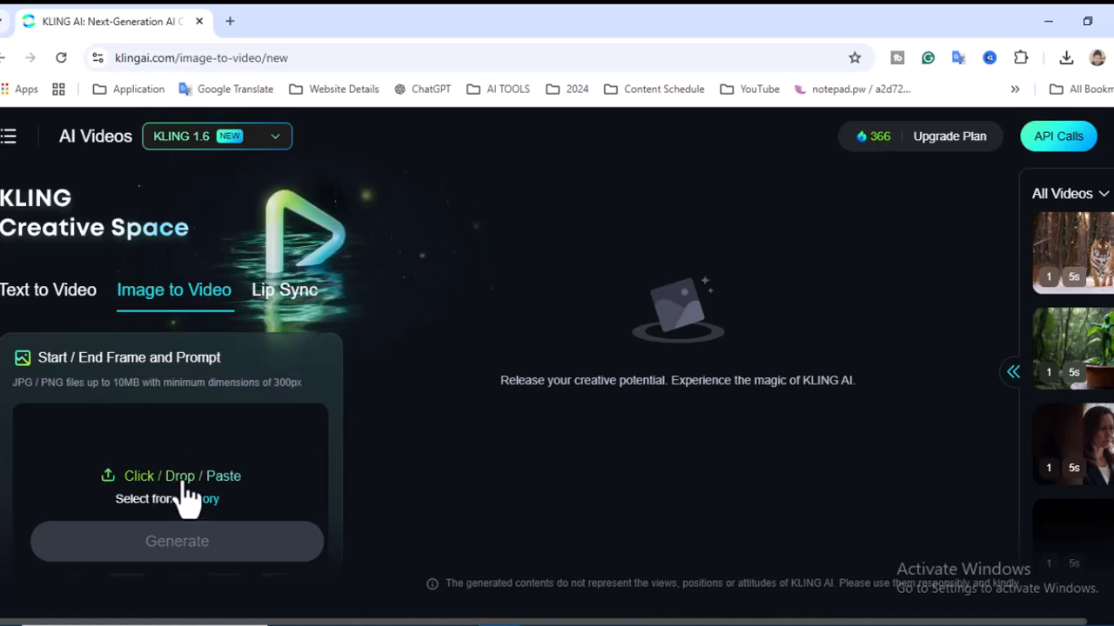
{"action": "key", "text": "ctrl+v"}
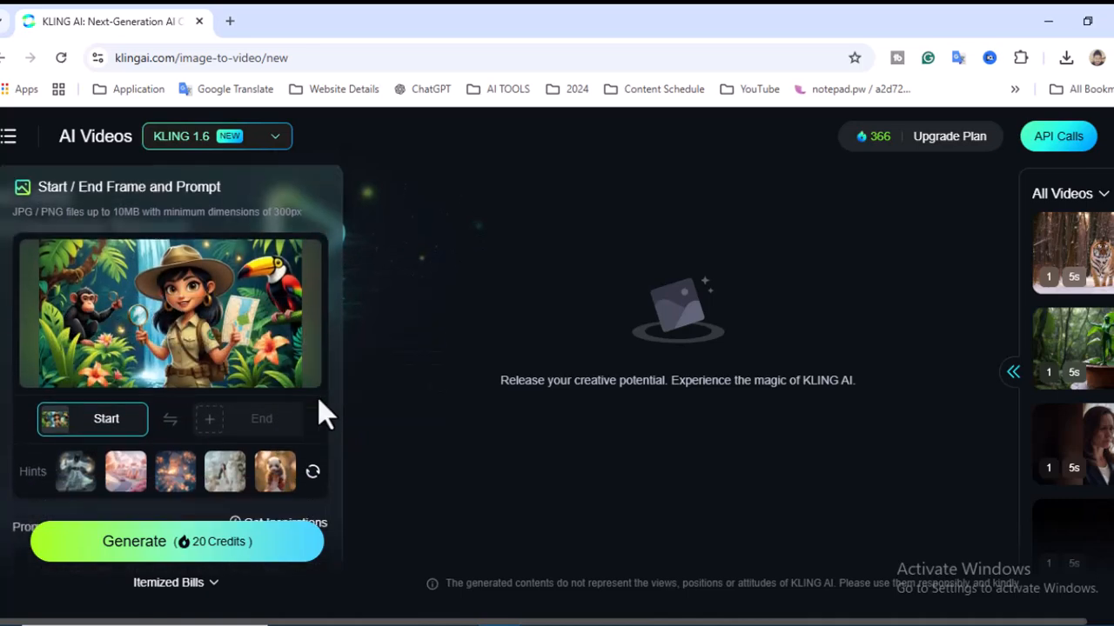
Step: Review the settings, camera movement and negative prompt options, and generate one 5-second Standard Mode video from the explorer image
{"action": "scroll", "coordinate": [317, 398], "scroll_direction": "down", "scroll_amount": 5}
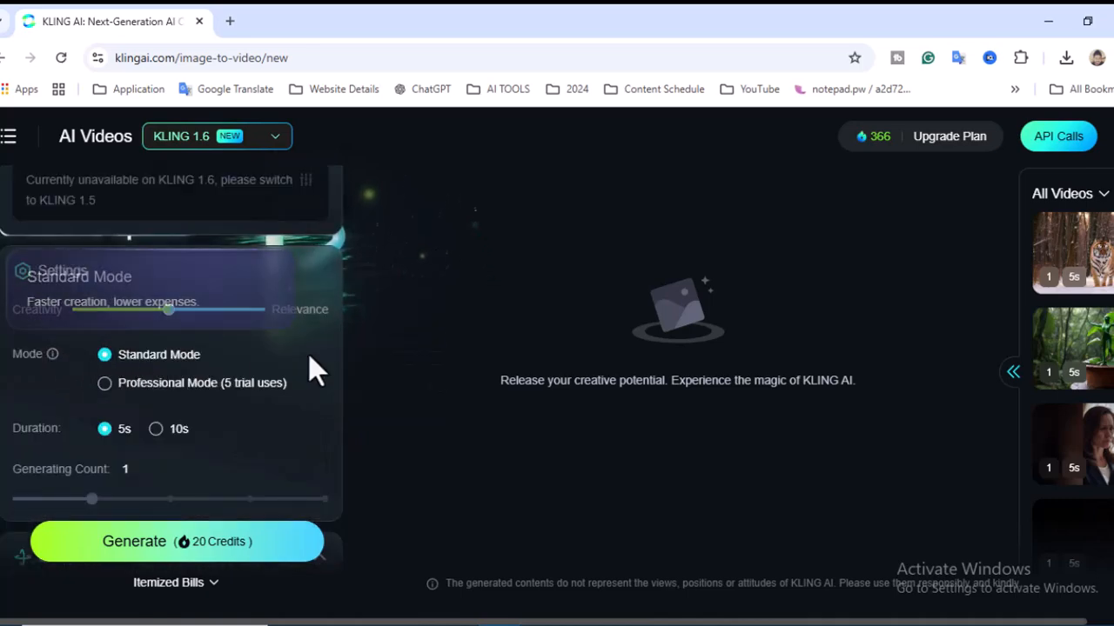
{"action": "scroll", "coordinate": [309, 354], "scroll_direction": "down", "scroll_amount": 1}
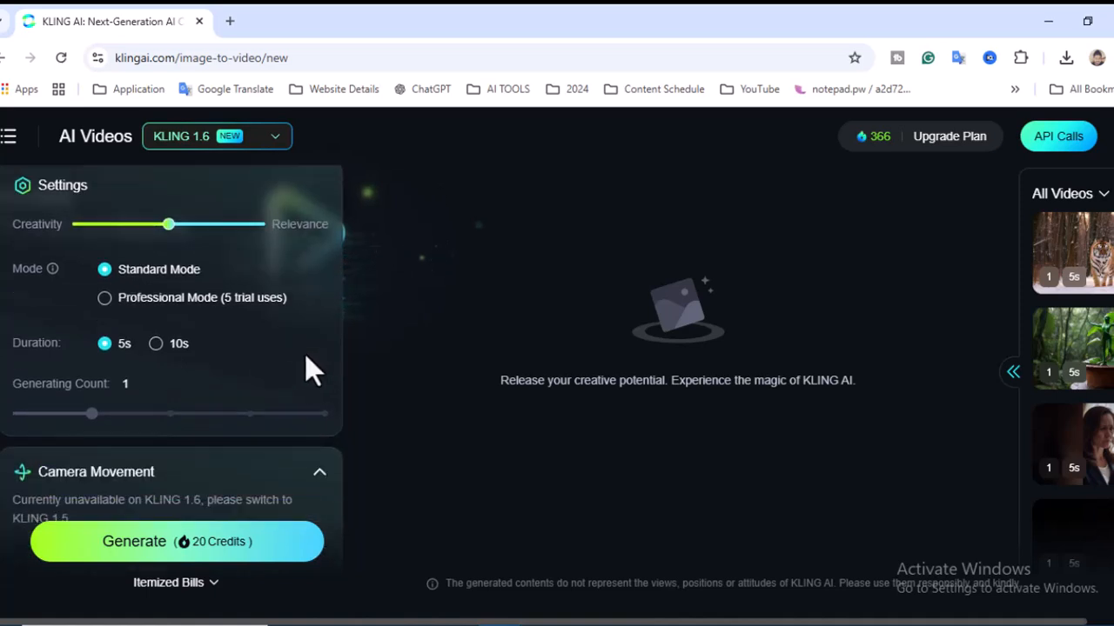
{"action": "scroll", "coordinate": [310, 351], "scroll_direction": "down", "scroll_amount": 1}
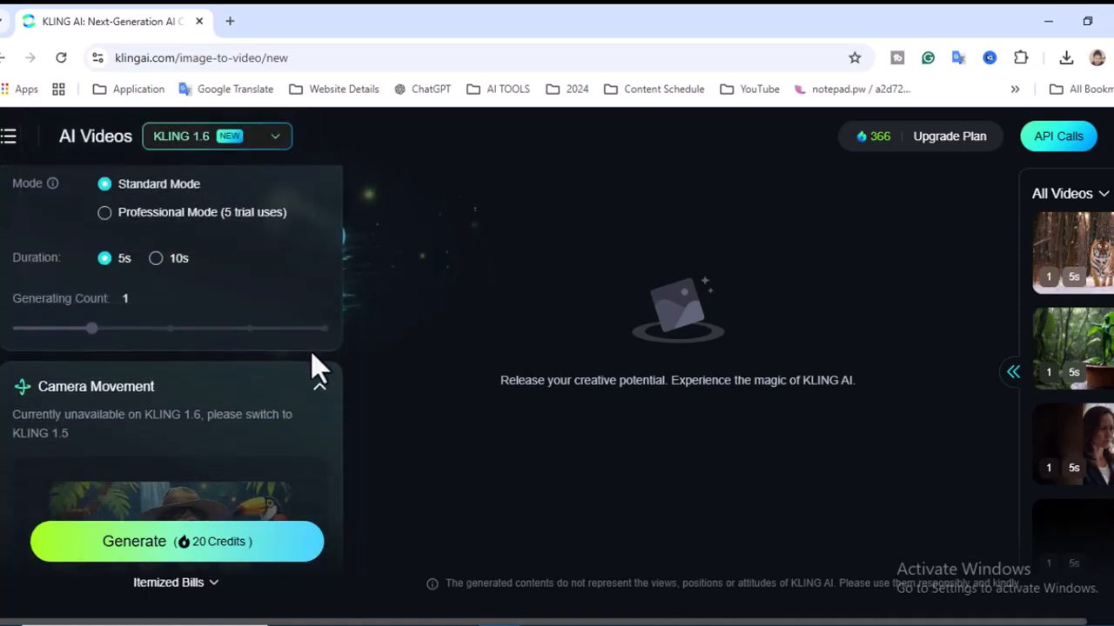
{"action": "mouse_move", "coordinate": [152, 274]}
{"action": "scroll", "coordinate": [303, 365], "scroll_direction": "down", "scroll_amount": 1}
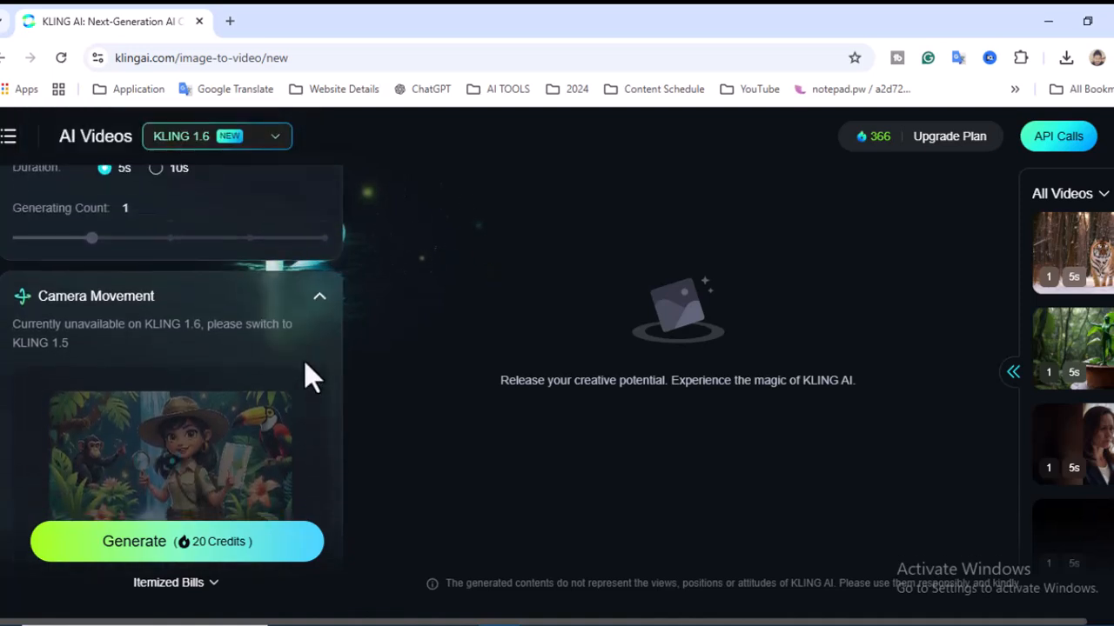
{"action": "scroll", "coordinate": [304, 360], "scroll_direction": "down", "scroll_amount": 3}
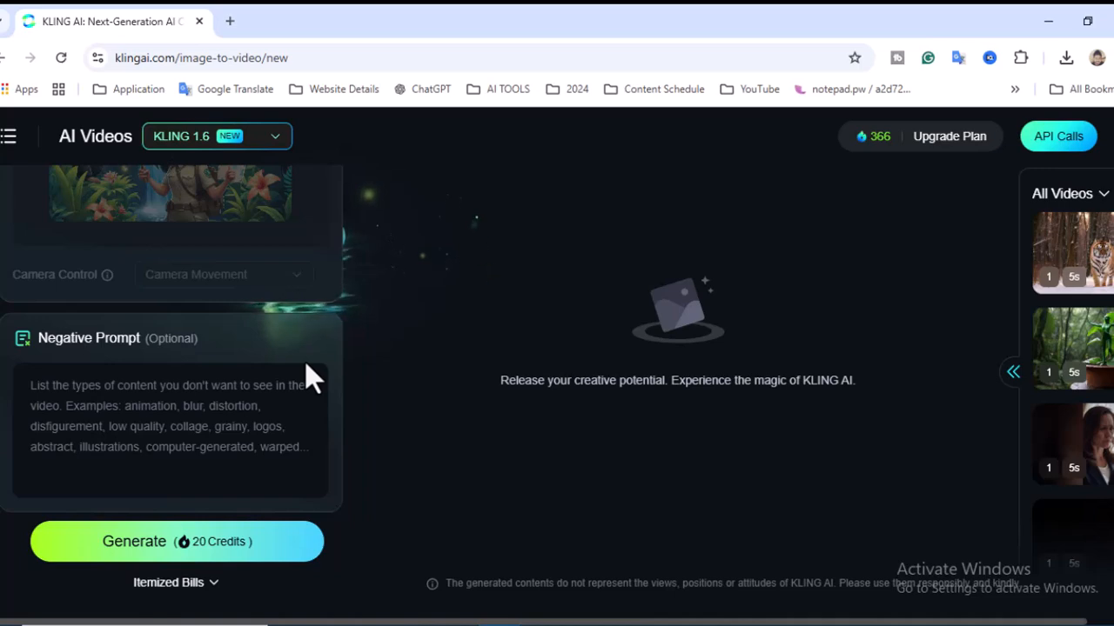
{"action": "scroll", "coordinate": [296, 385], "scroll_direction": "up", "scroll_amount": 5}
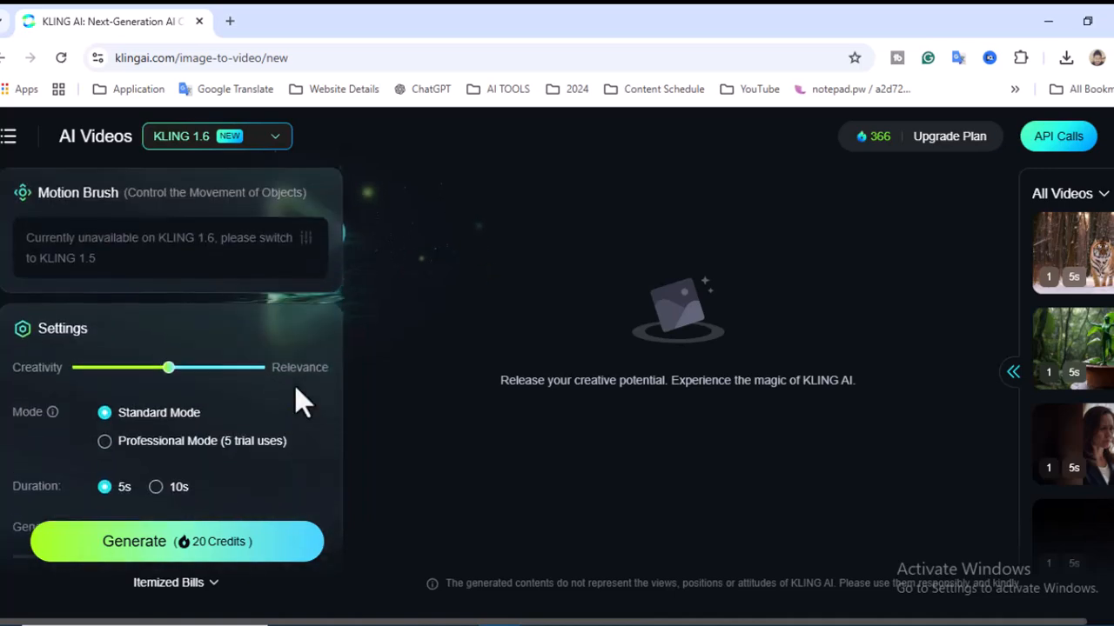
{"action": "scroll", "coordinate": [296, 396], "scroll_direction": "up", "scroll_amount": 6}
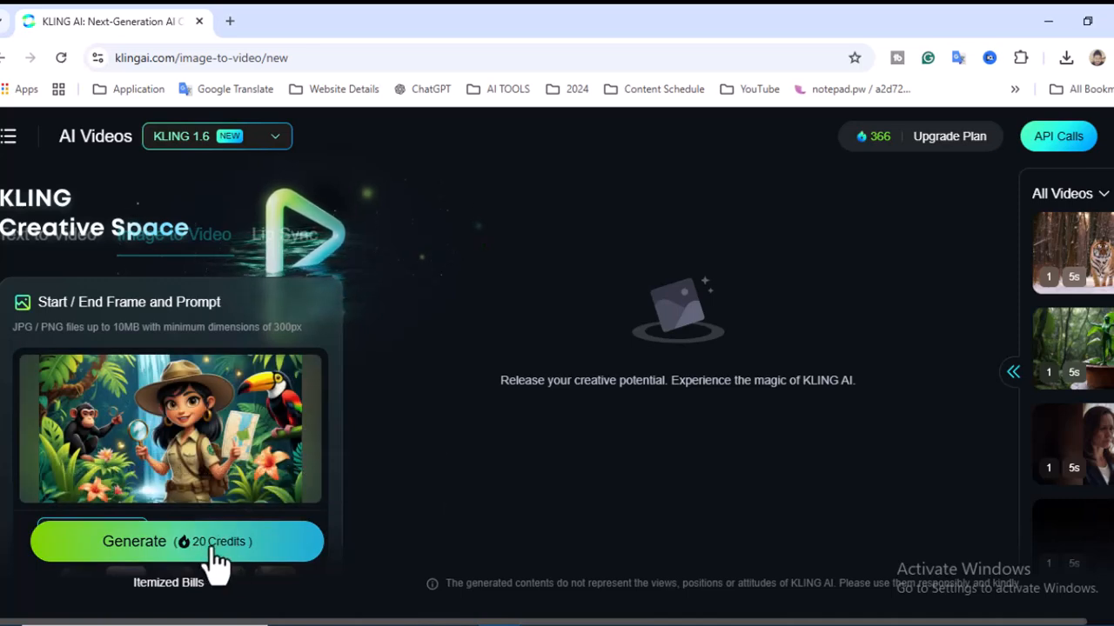
{"action": "left_click", "coordinate": [207, 557]}
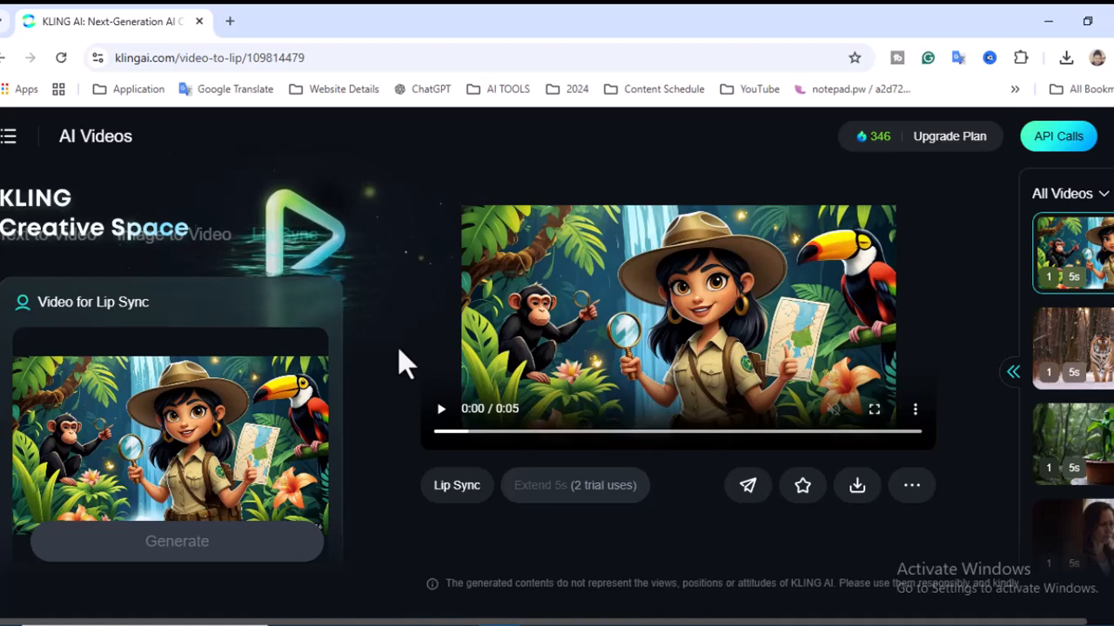
Step: Add lip-sync speech in a female voice: "Hi, good morning everyone, how are you all doing? Good to see you all. Thank you. And Subscribe for more videos."
{"action": "left_click", "coordinate": [453, 487]}
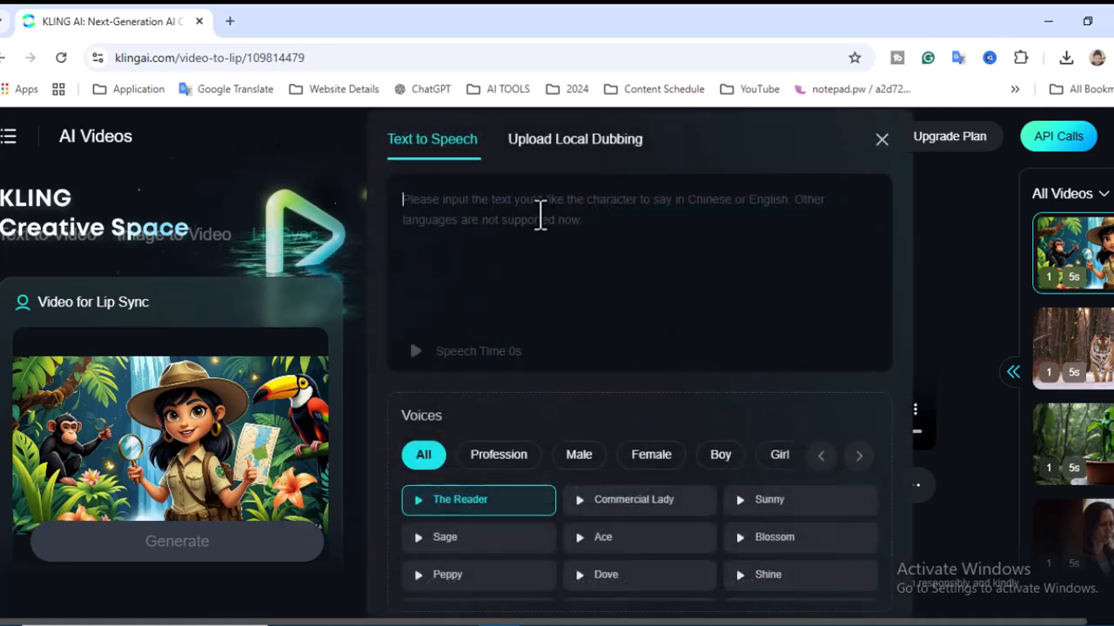
{"action": "type", "text": "Hi"}
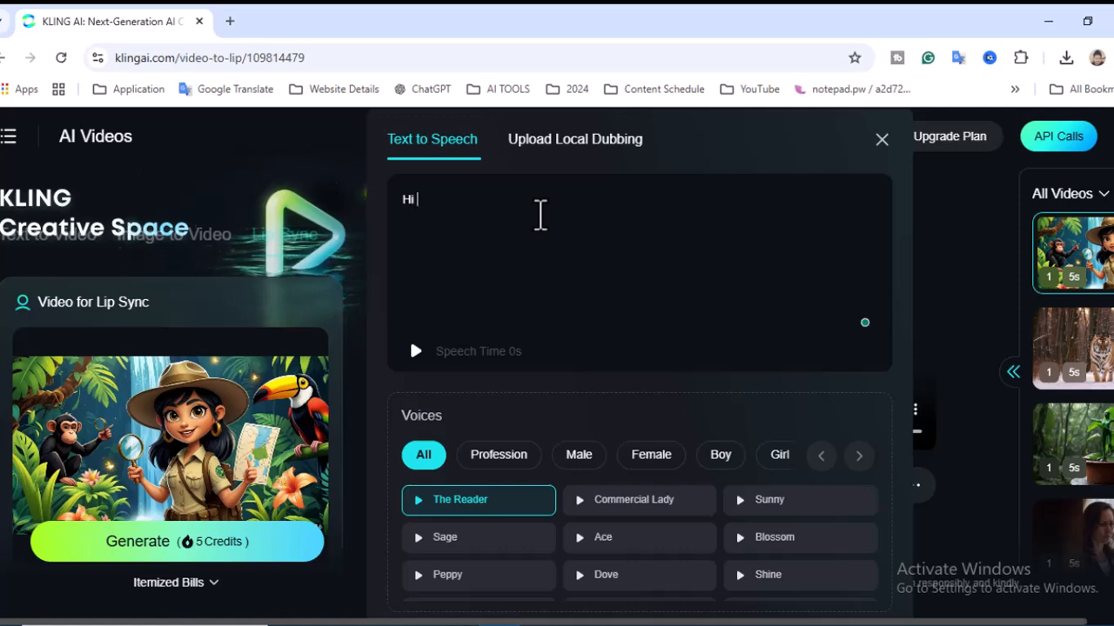
{"action": "type", "text": ", good morning everyone, how are you all doing? Good to see you all. Thank you. And Subscribe for more videos."}
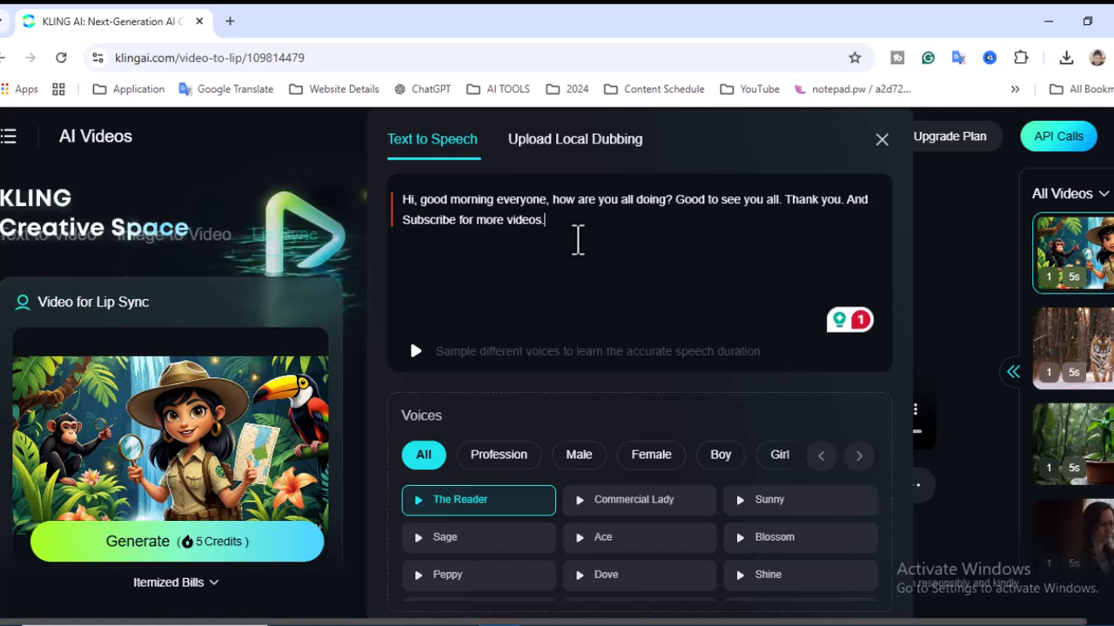
{"action": "left_click", "coordinate": [650, 454]}
{"action": "left_click", "coordinate": [757, 574]}
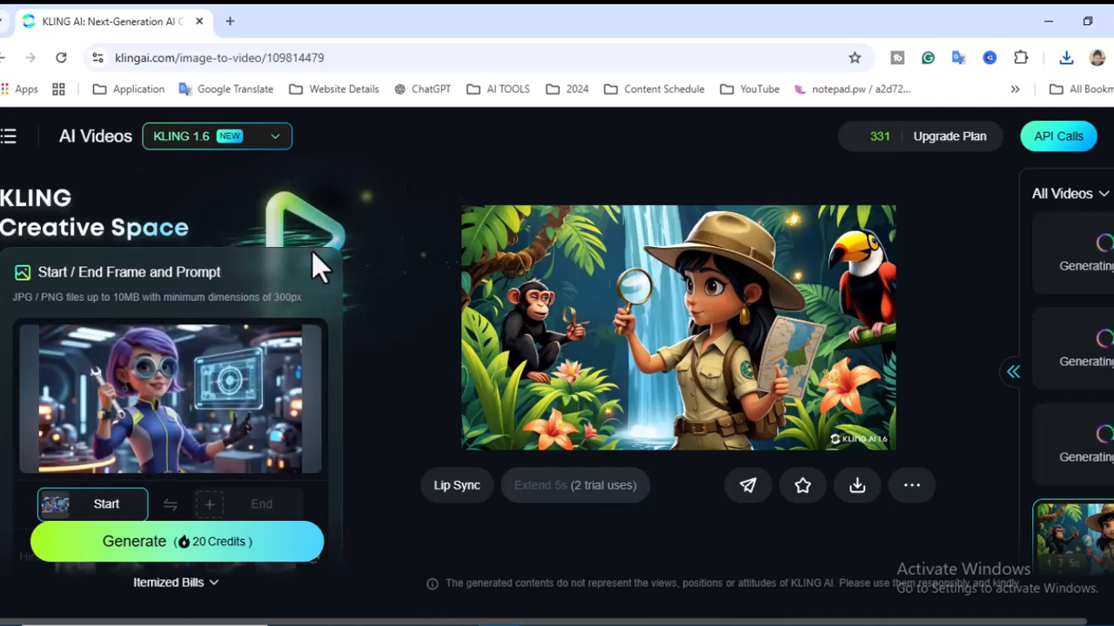
Step: Generate a video from the start frame showing the purple-haired cartoon inventor
{"action": "left_click", "coordinate": [224, 548]}
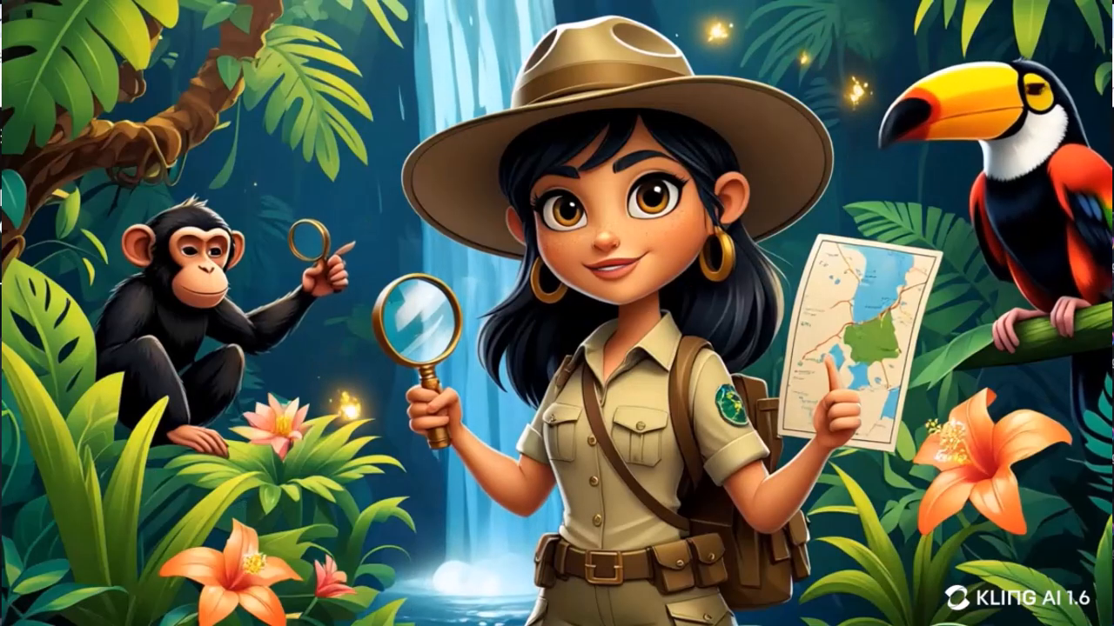